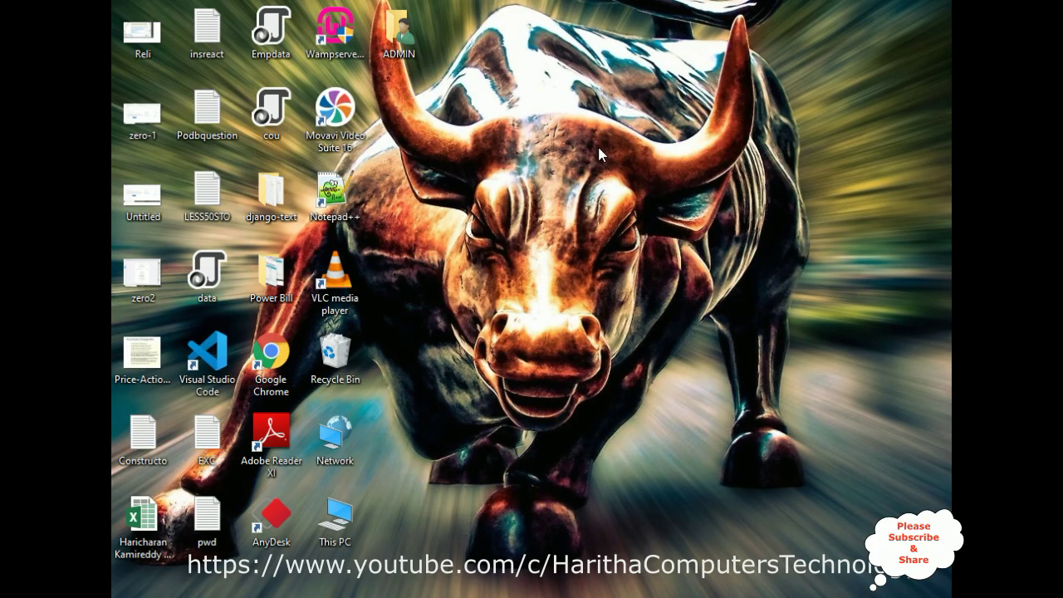
- Launch Excel 2016 as administrator and create a blank workbook
key(super+s)
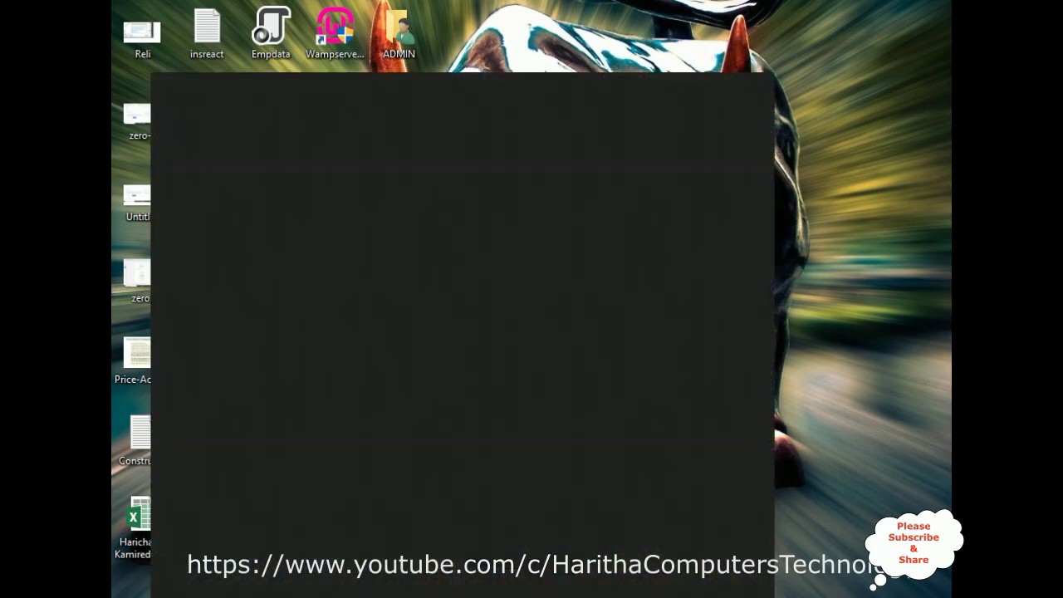
text(W)
key(BackSpace)
text(EXC)
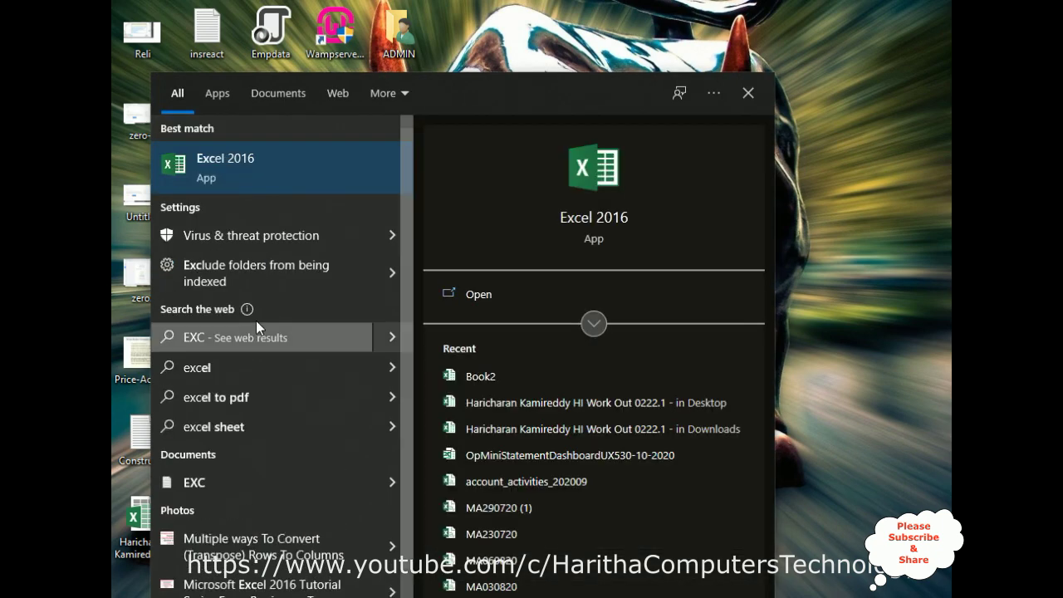
right_click(235, 170)
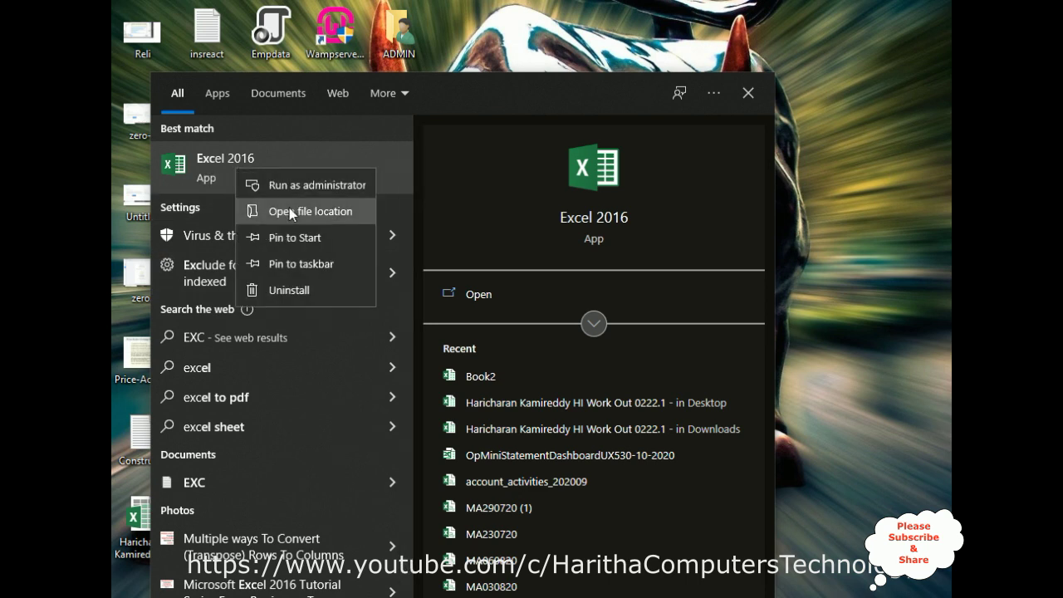
click(296, 186)
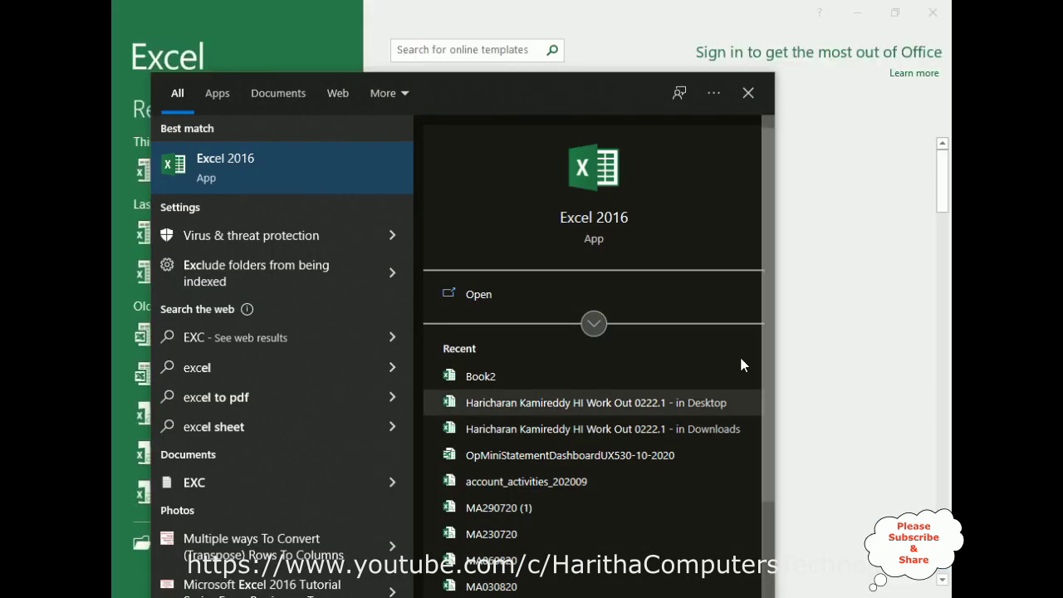
click(839, 168)
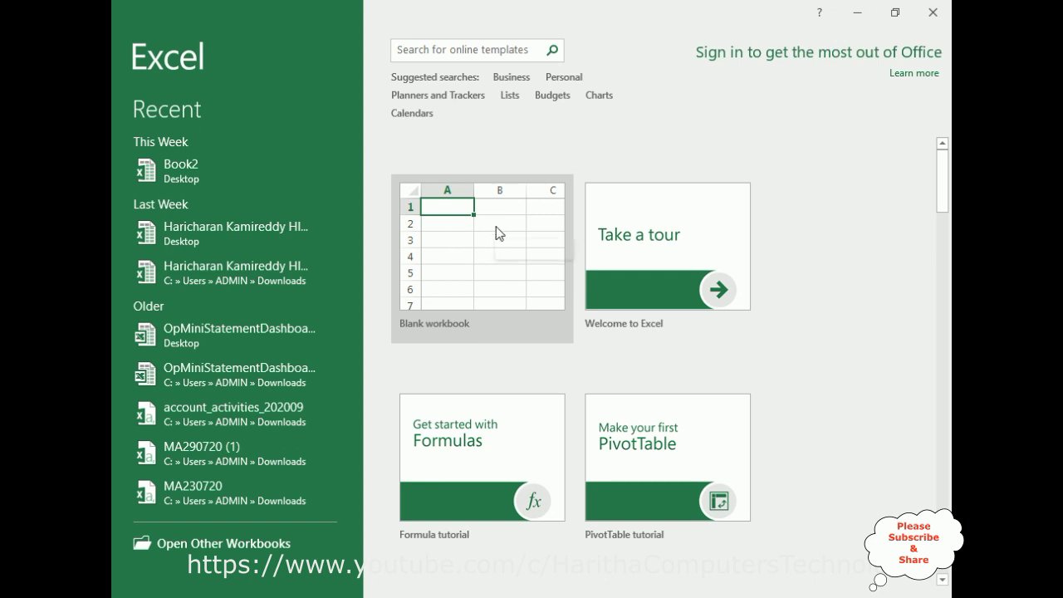
click(469, 277)
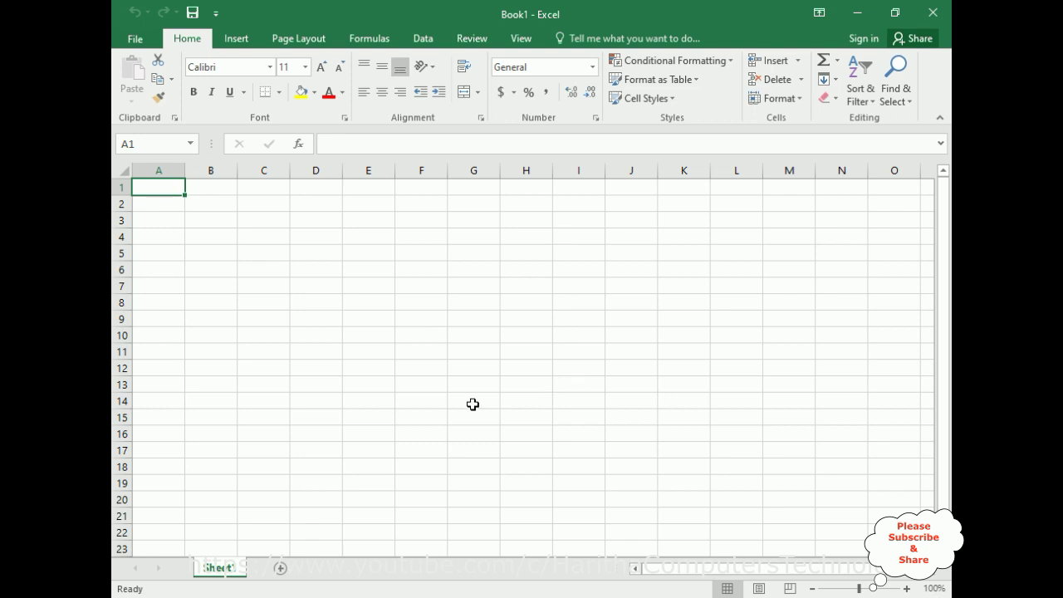
- Check the print preview of the empty workbook and return to the sheet
click(135, 38)
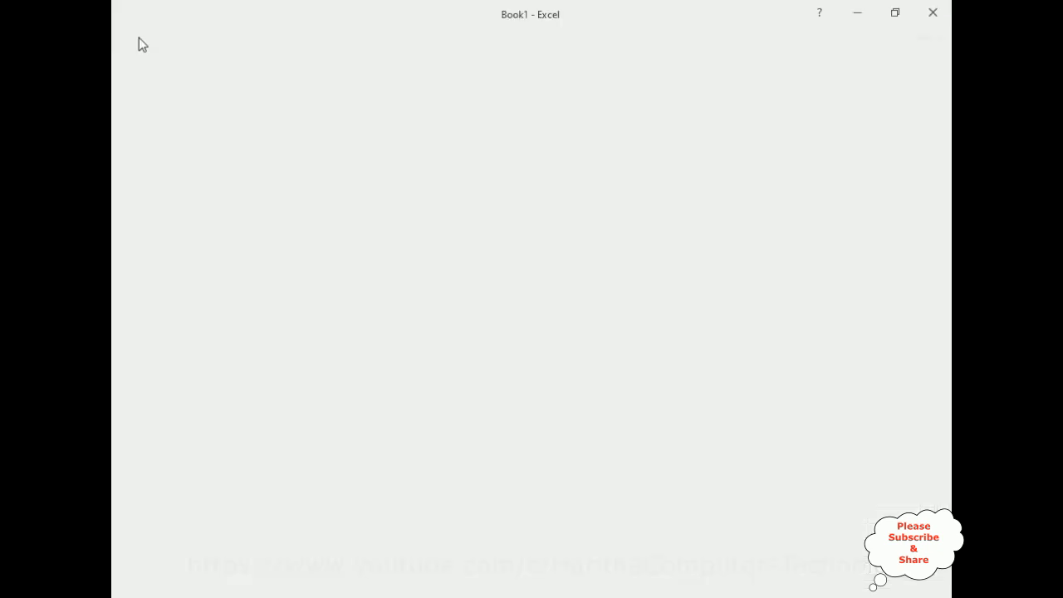
click(149, 139)
click(147, 235)
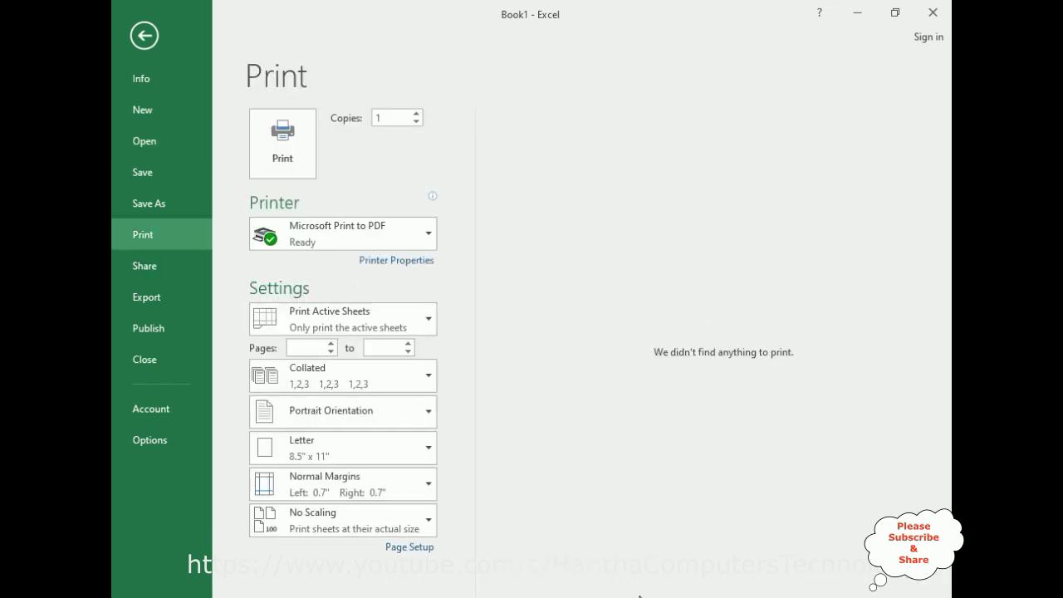
click(150, 38)
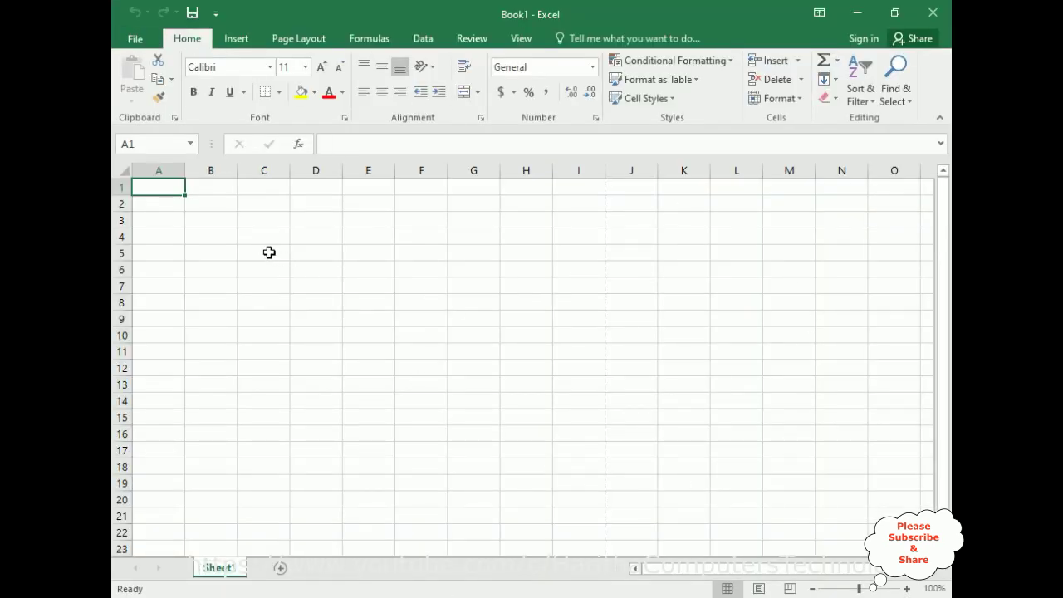
- Enter a first name in capital letters in cell B4
click(231, 238)
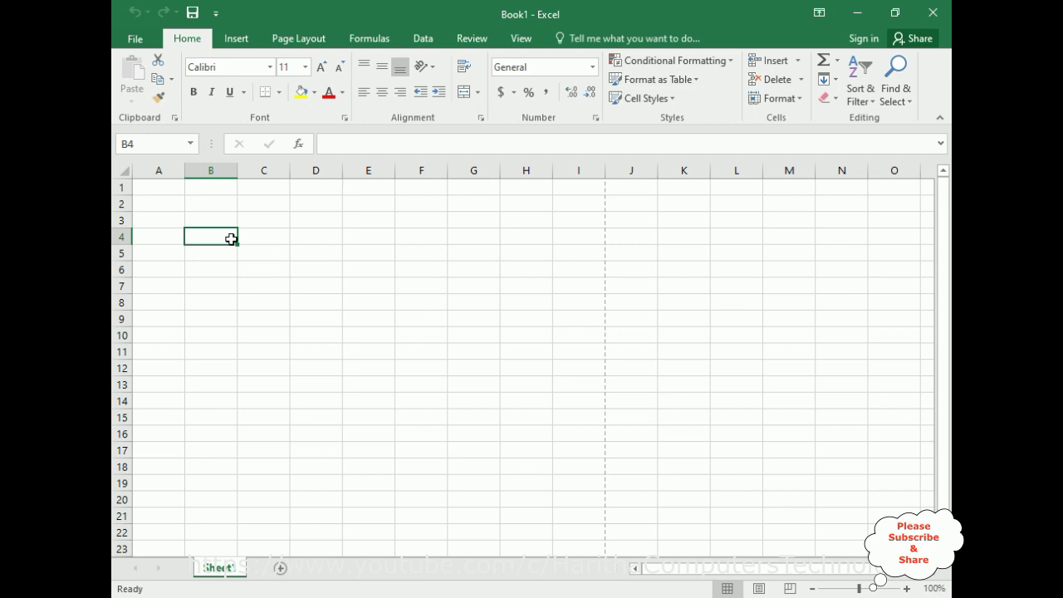
text(cHAR)
key(BackSpace)
key(BackSpace)
key(BackSpace)
key(BackSpace)
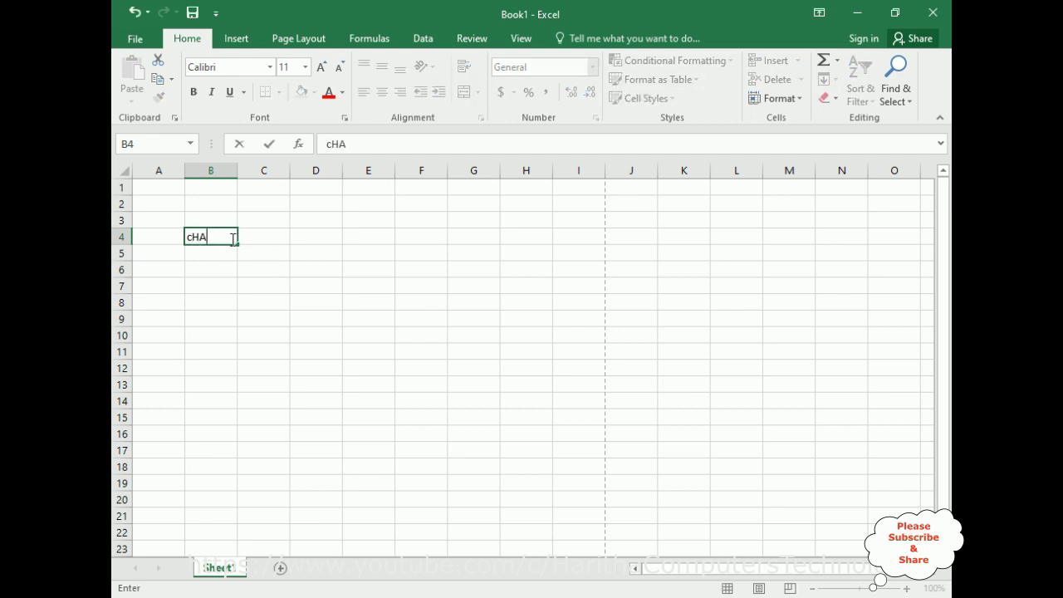
text(CHARAN)
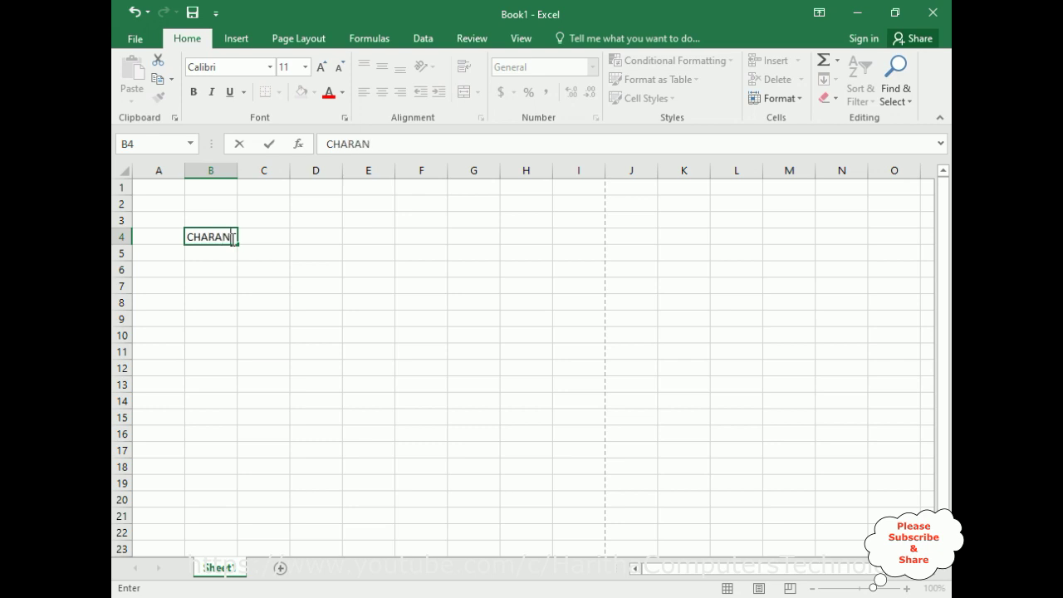
key(Return)
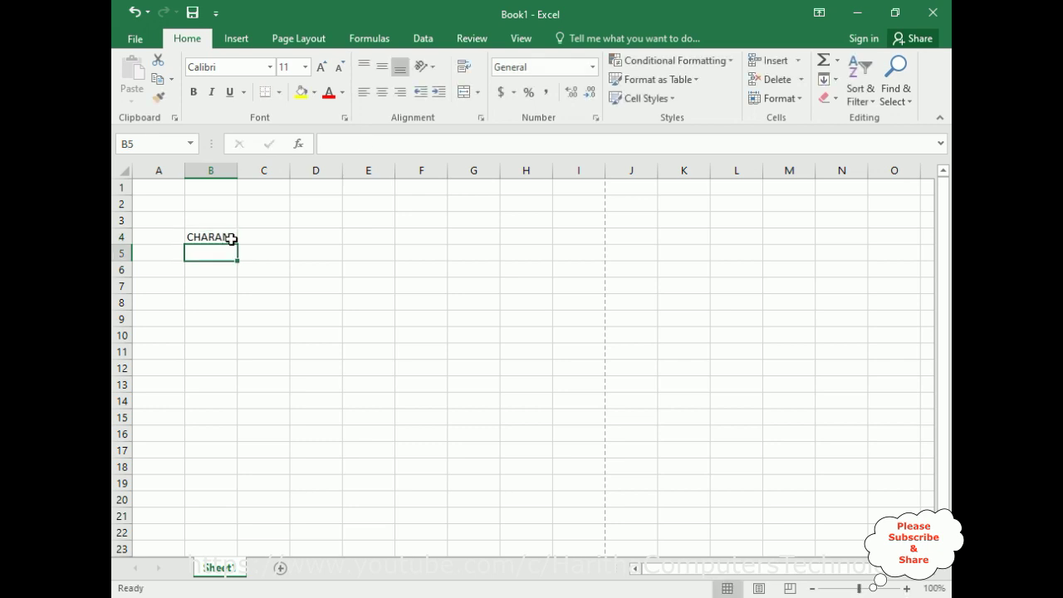
- Enter seven more first names down column B in cells B5 to B11, one name per cell
text(Rajesh)
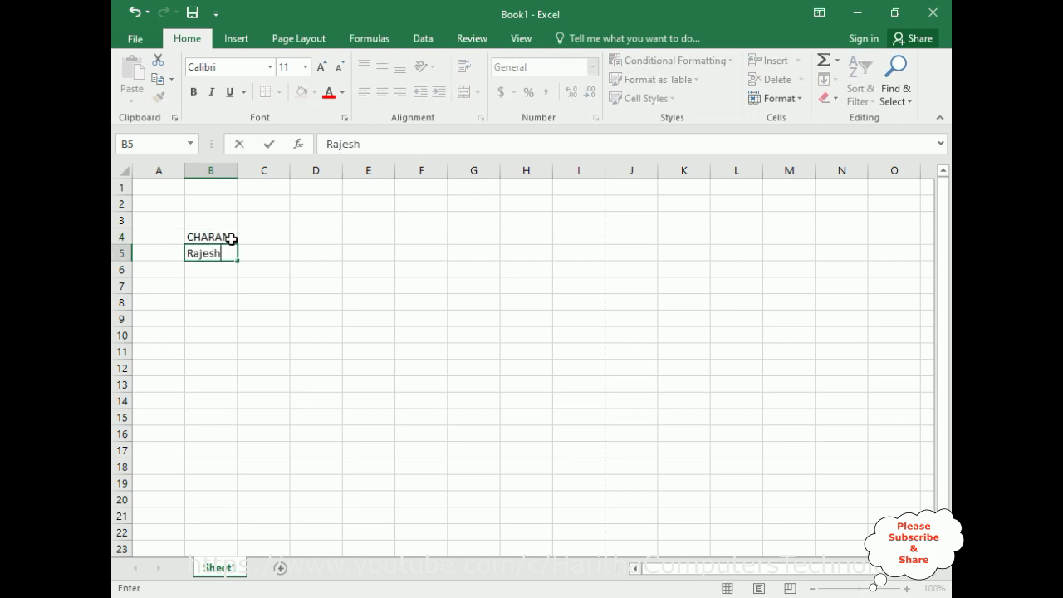
key(Return)
text(Ben)
key(Return)
text(peter)
key(Return)
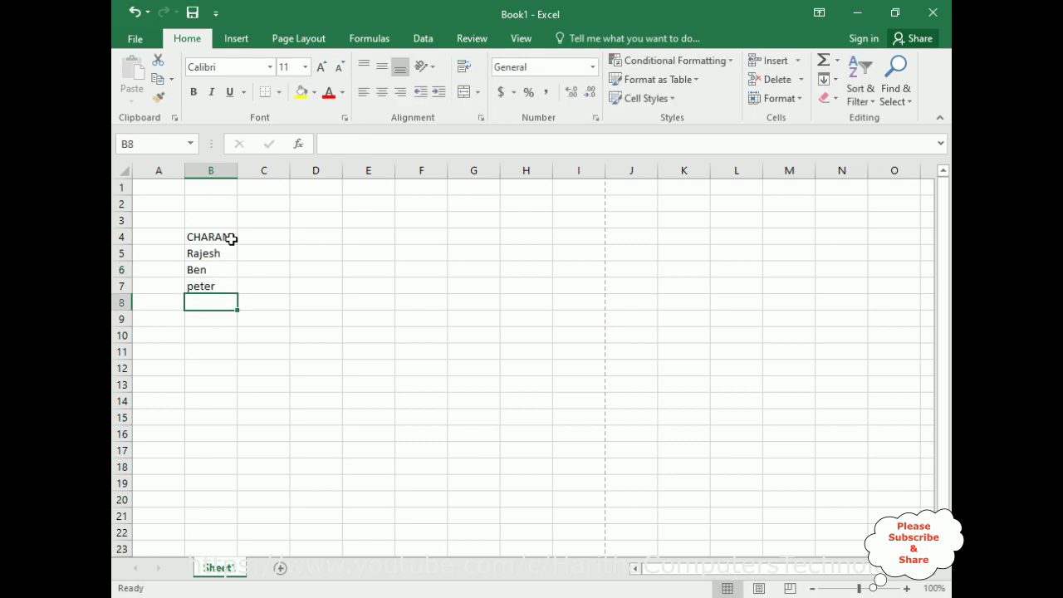
text(Lalit)
key(Return)
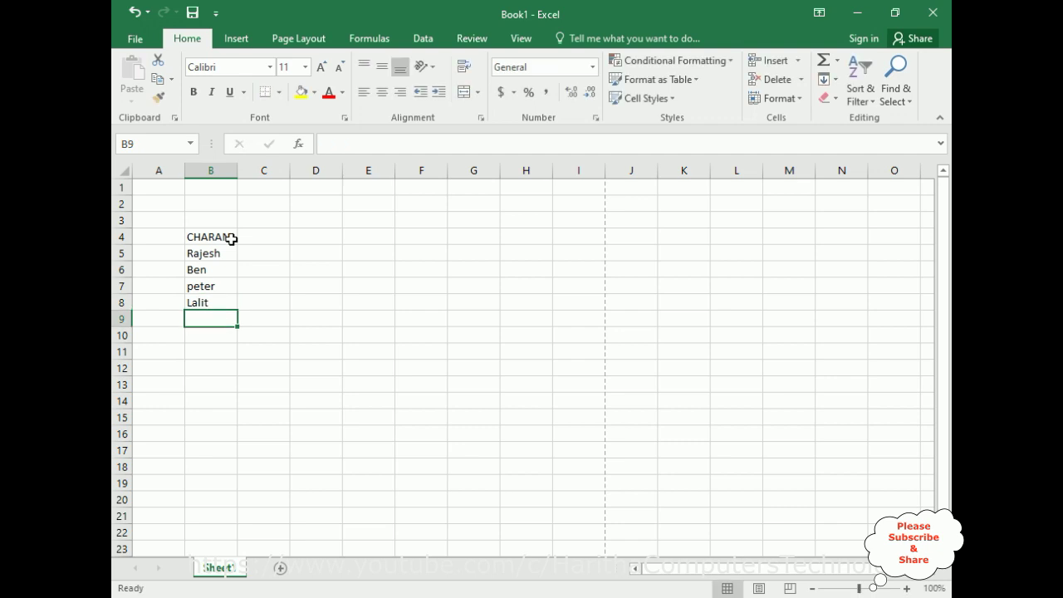
text(khan)
key(Return)
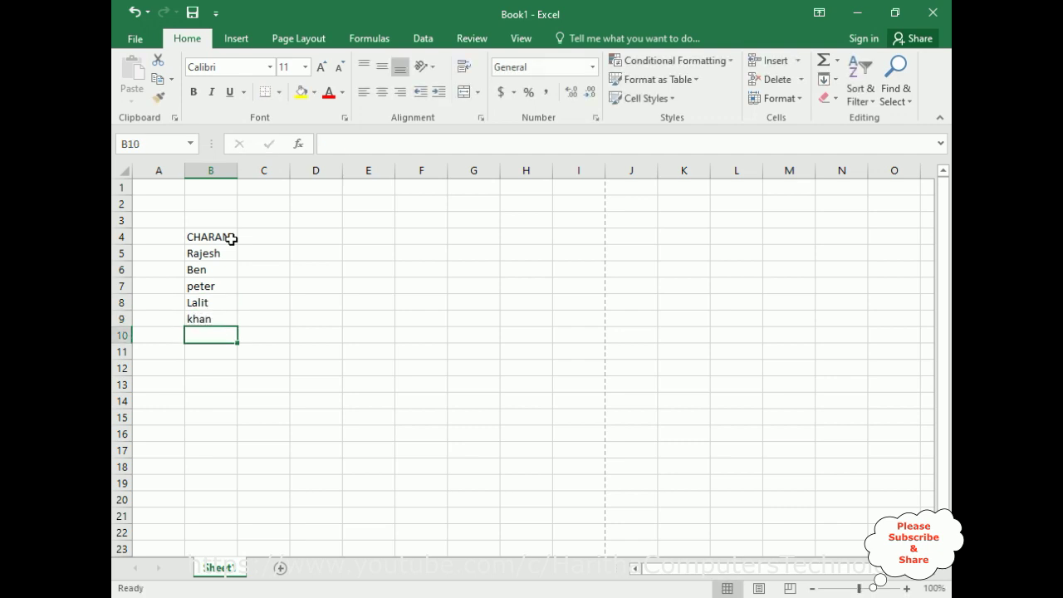
text(James)
key(Return)
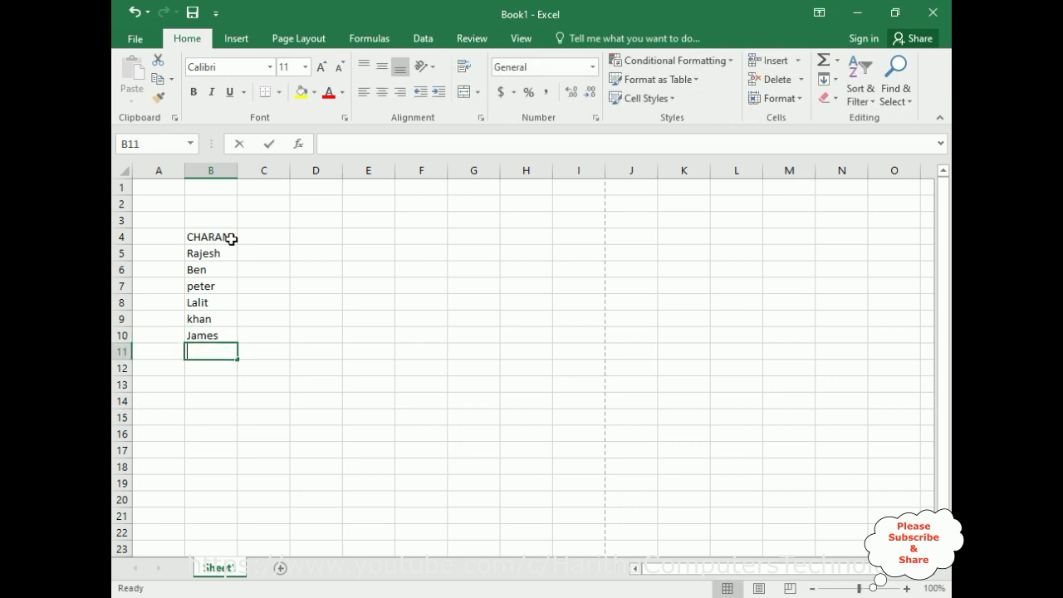
text(khalid)
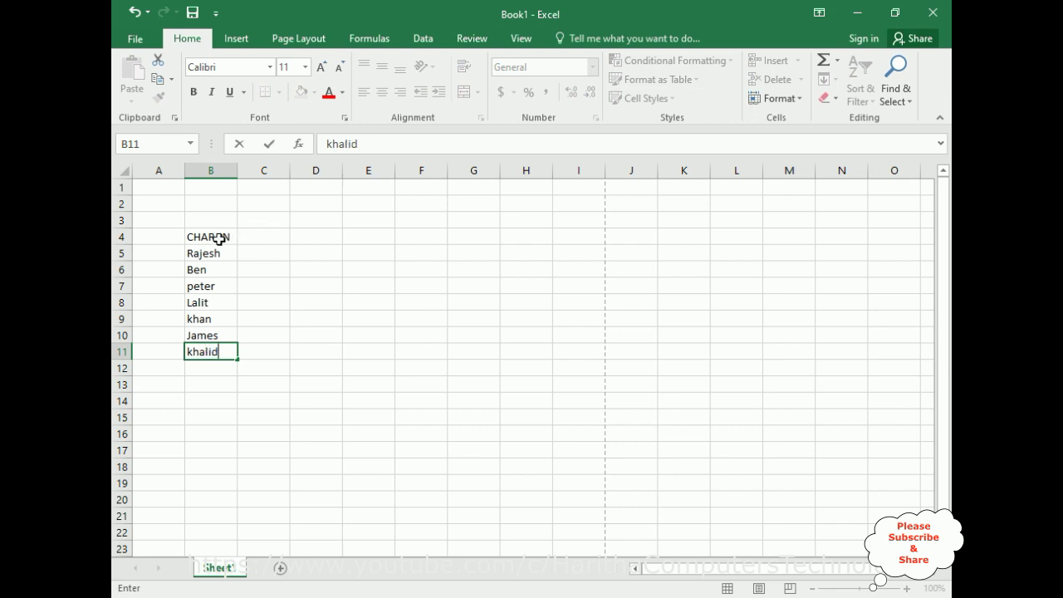
click(220, 238)
- Fill the names in B5:B11 across to column F and down to row 191
drag(236, 250, 233, 357)
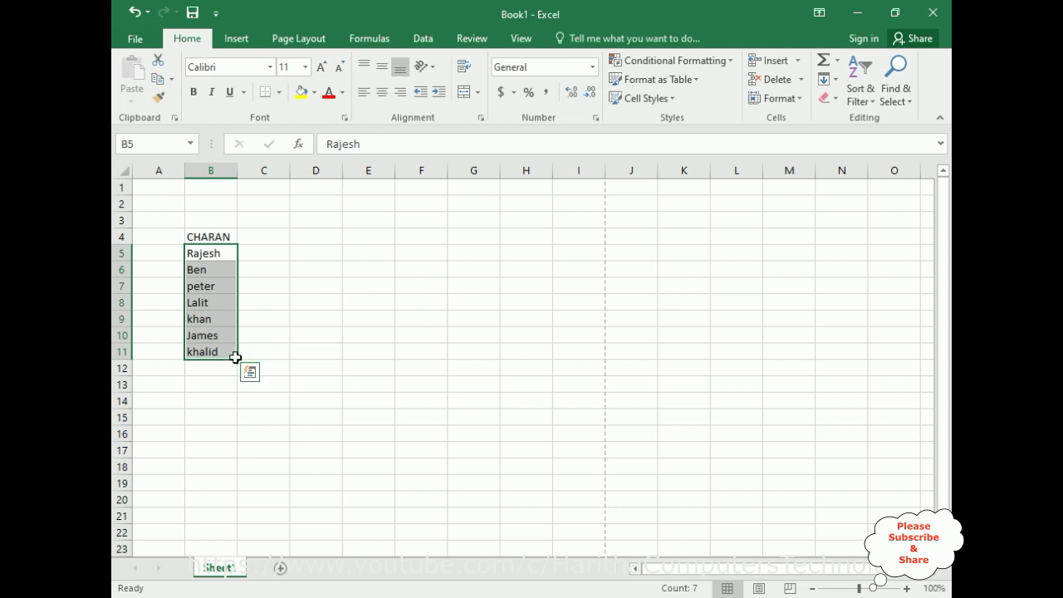
drag(238, 361, 448, 558)
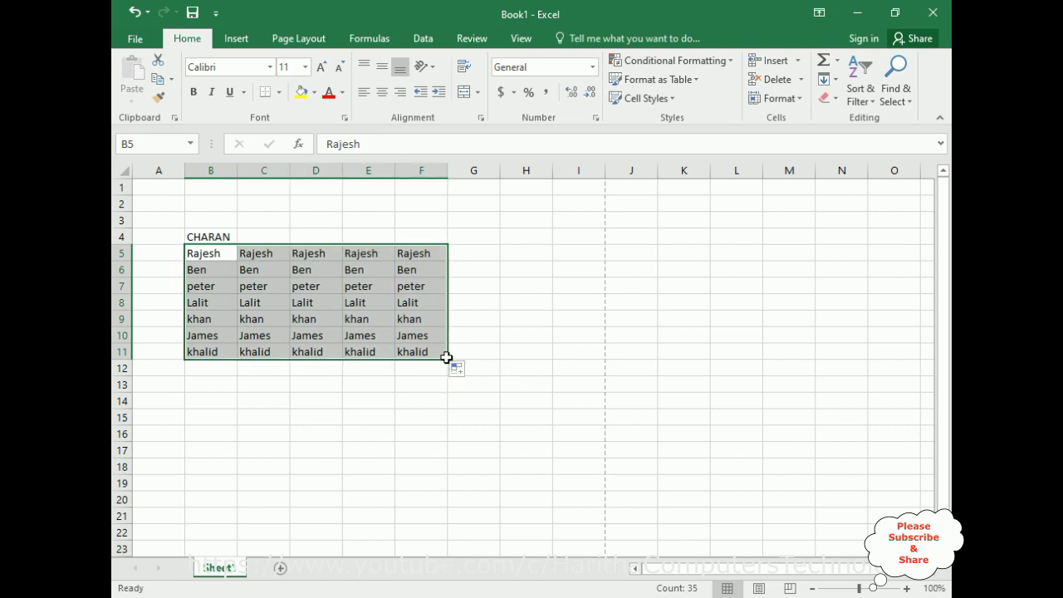
drag(449, 359, 461, 551)
drag(473, 595, 493, 531)
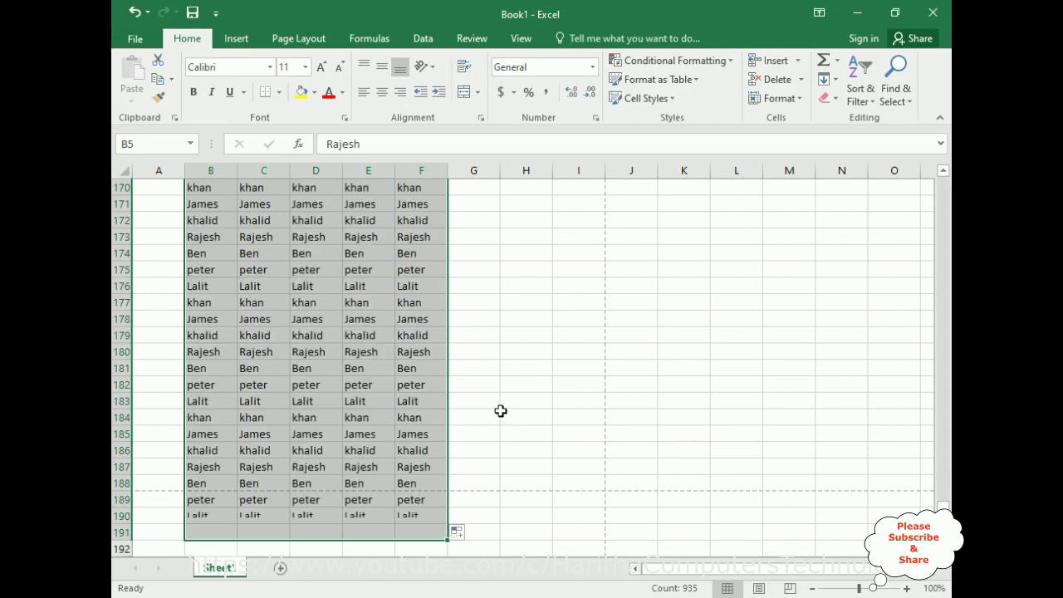
click(506, 400)
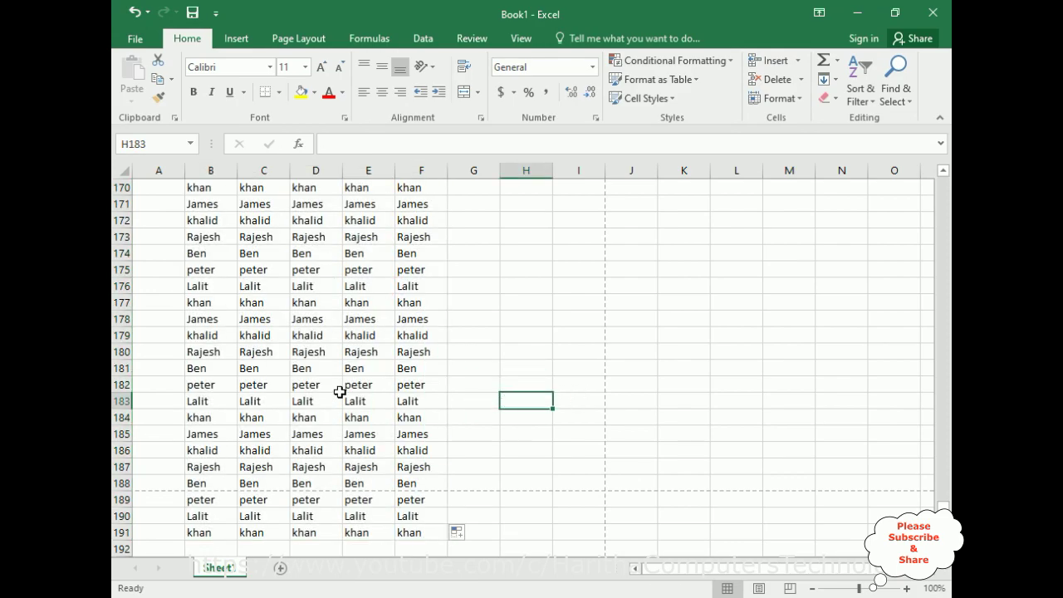
- Examine how the filled sheet's pages look in the print preview
mouse_move(943, 505)
mouse_down()
mouse_move(928, 319)
mouse_move(942, 190)
mouse_move(943, 507)
mouse_up()
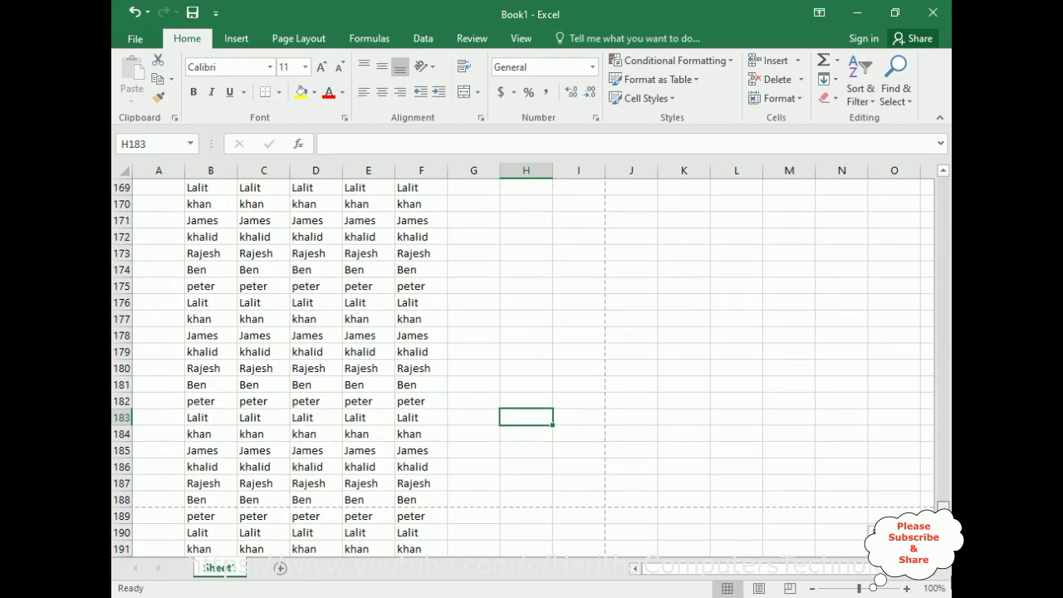
drag(945, 494, 942, 189)
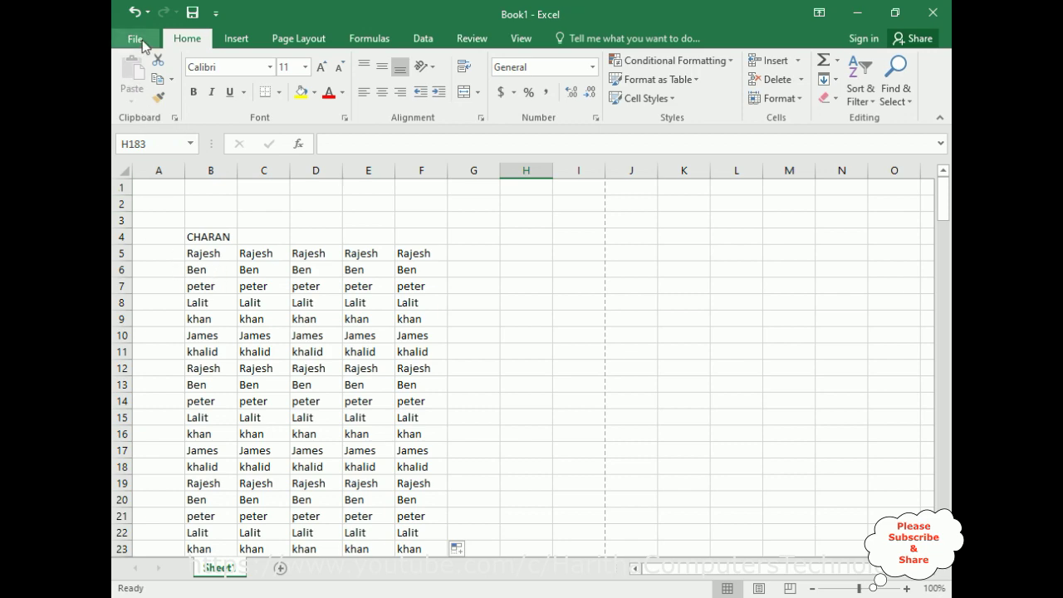
click(137, 42)
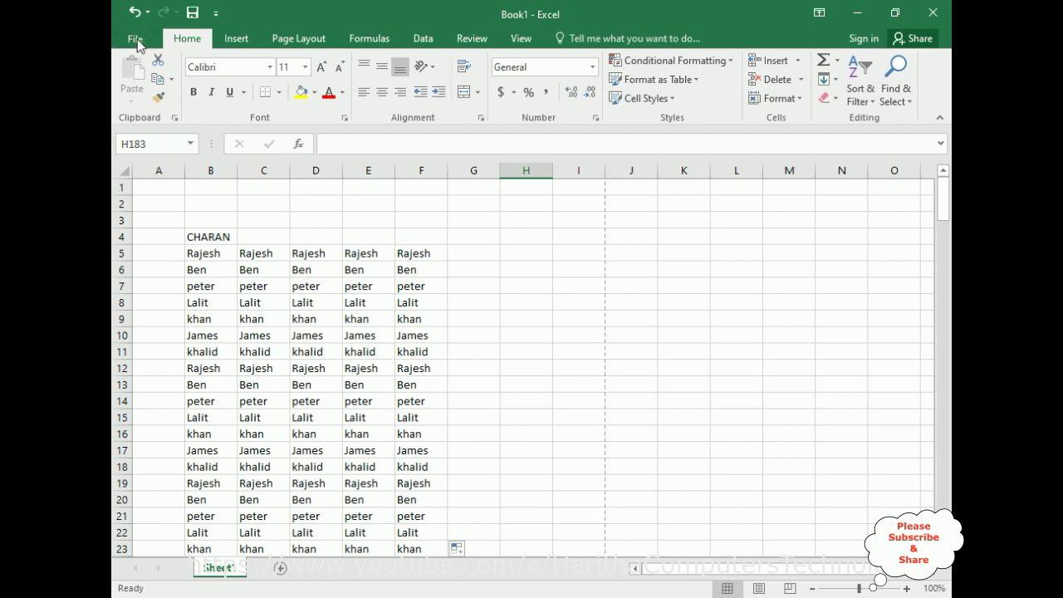
click(141, 240)
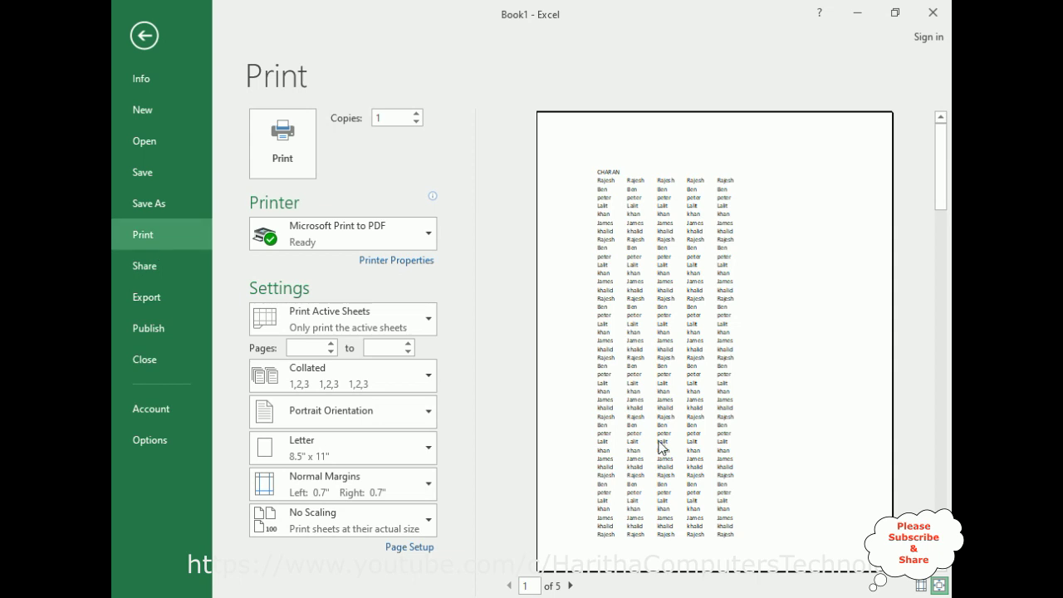
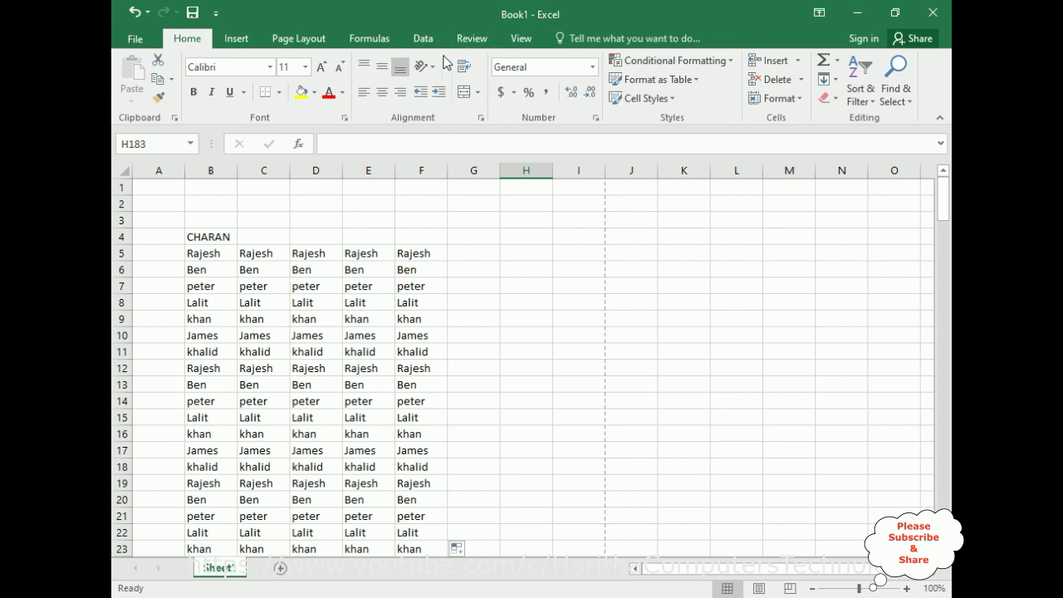
- Create a custom page header with the text Student Names in its center section
click(297, 42)
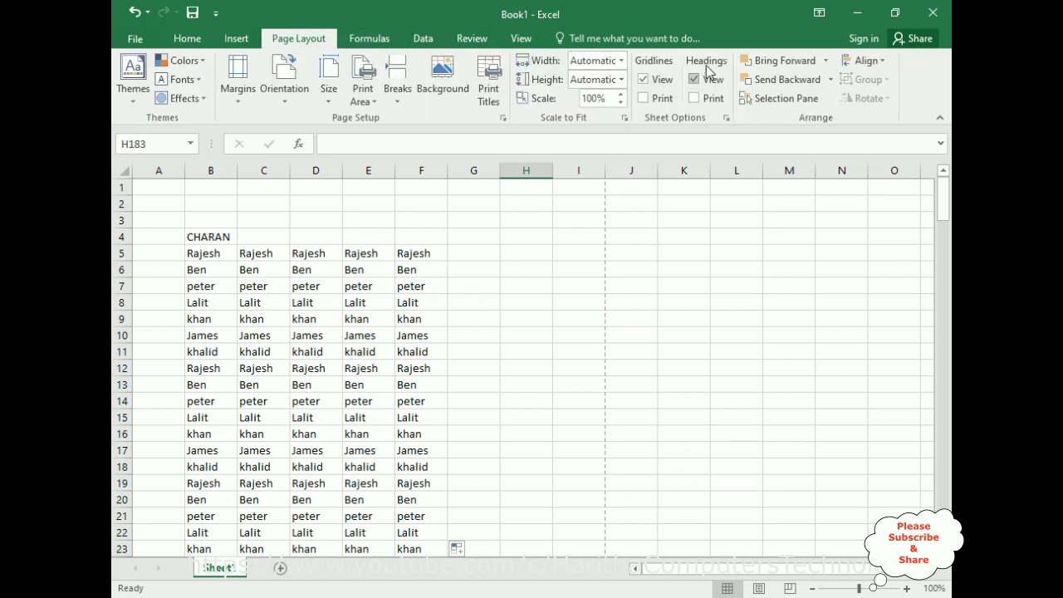
click(726, 118)
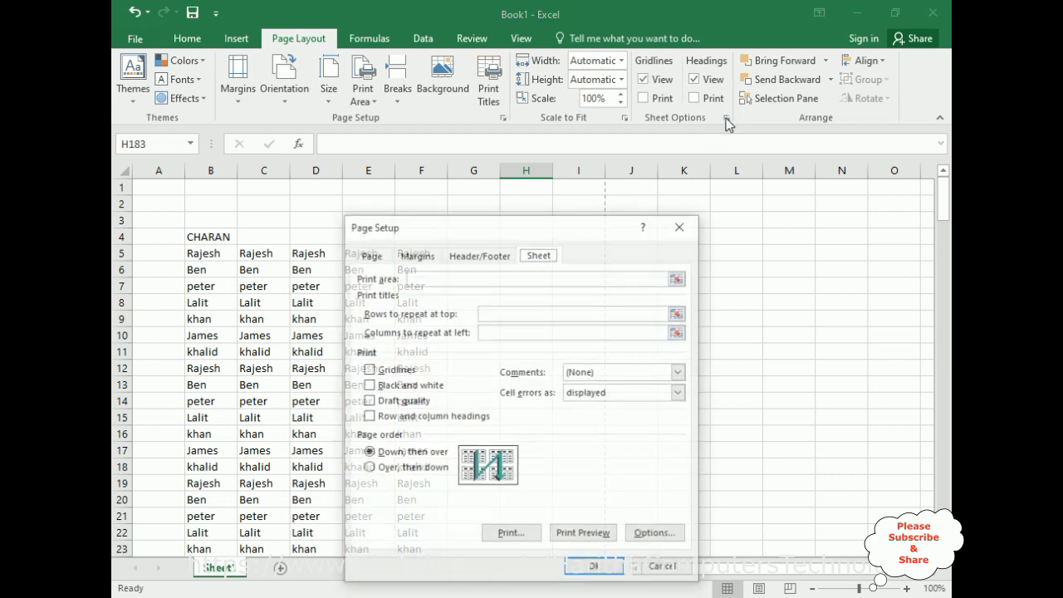
click(469, 258)
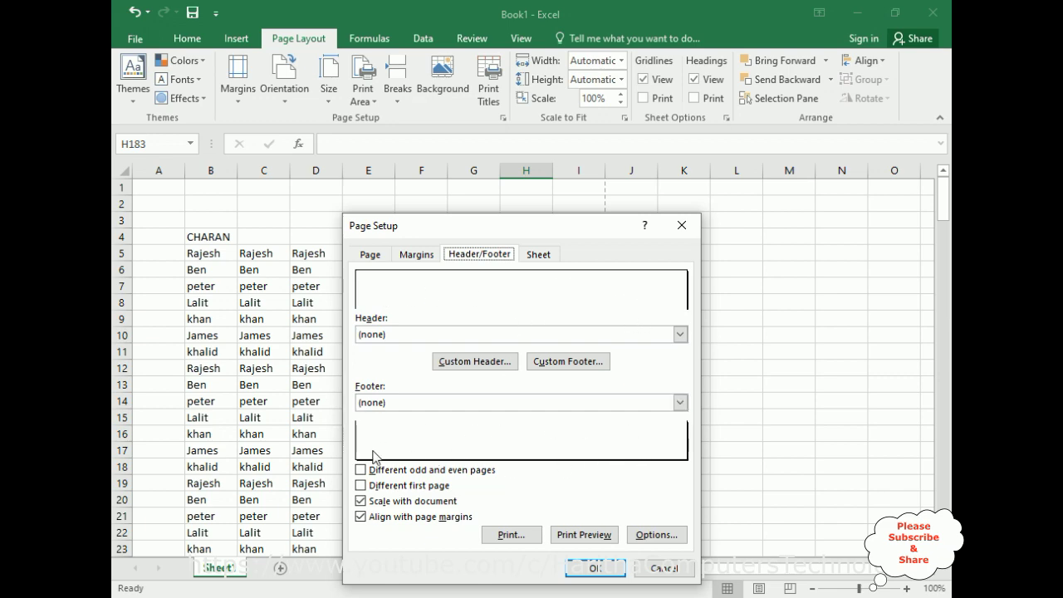
click(455, 371)
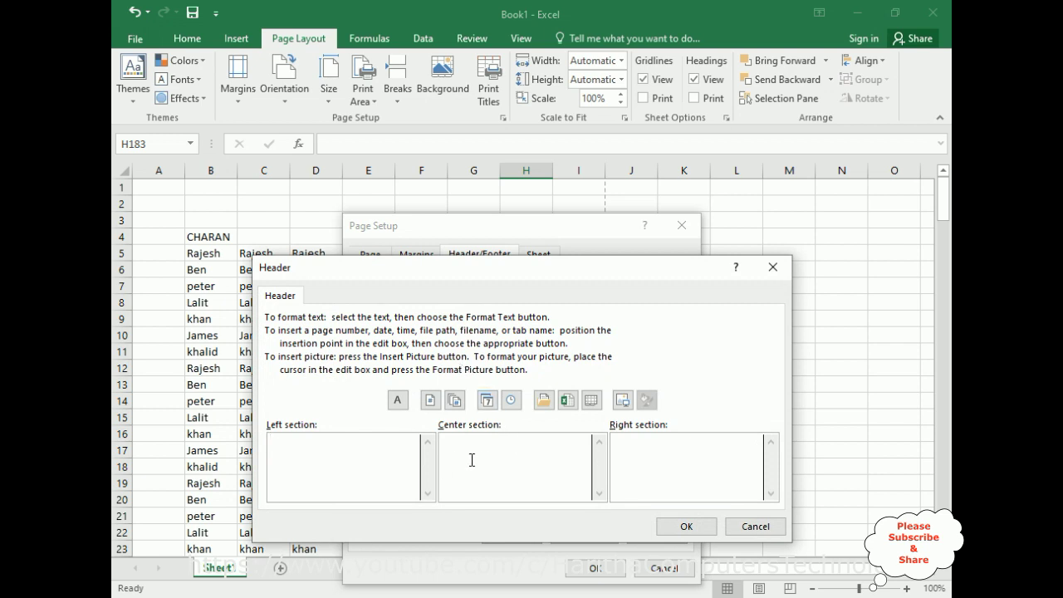
click(472, 459)
text(Student Names)
- Format the Student Names header text as Arial Black, size 22, in red
key(ctrl+a)
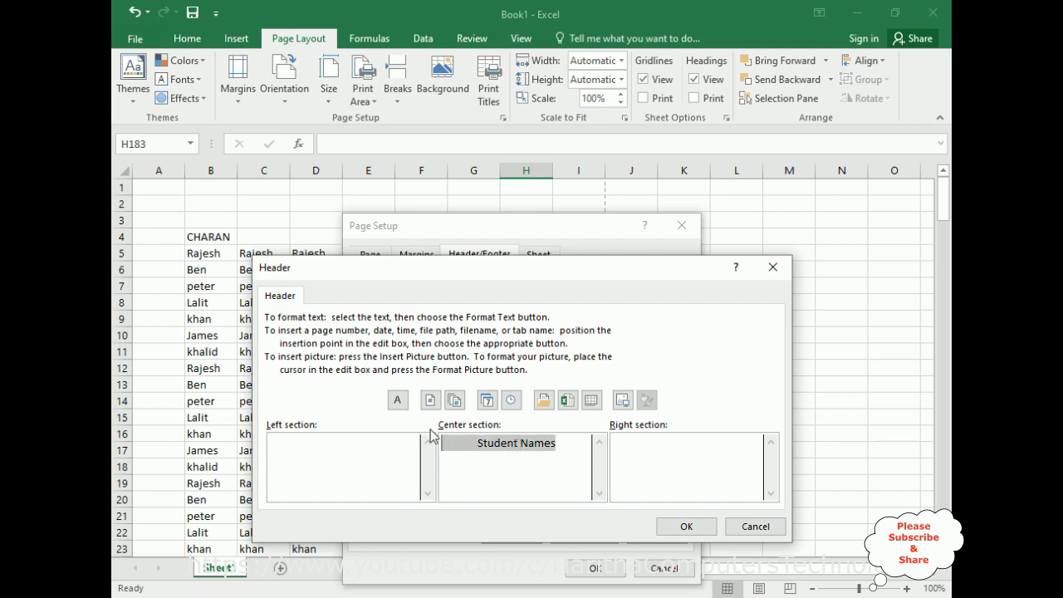
click(397, 399)
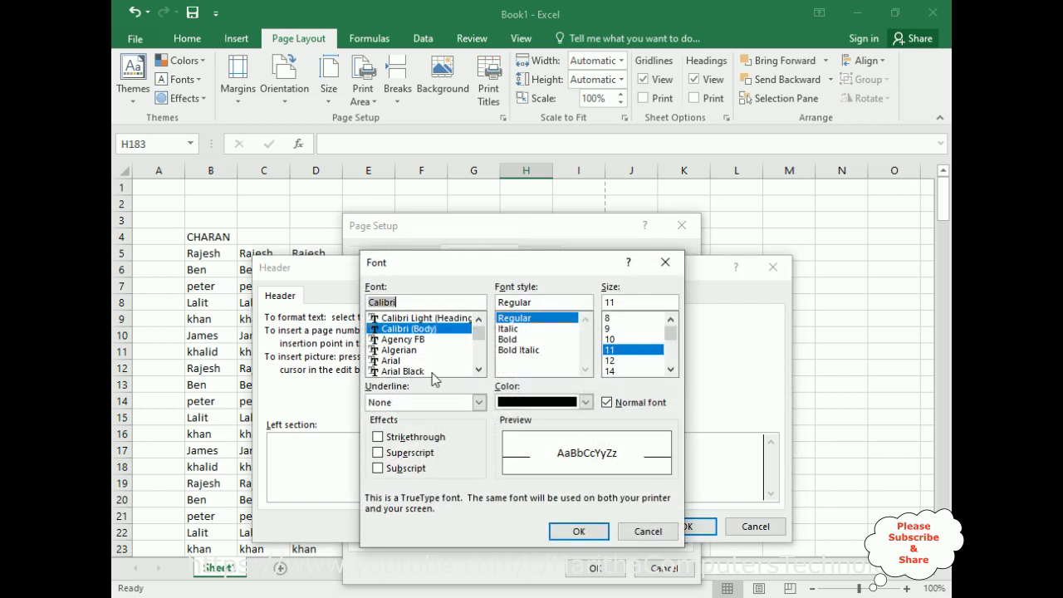
drag(479, 332, 480, 335)
click(407, 371)
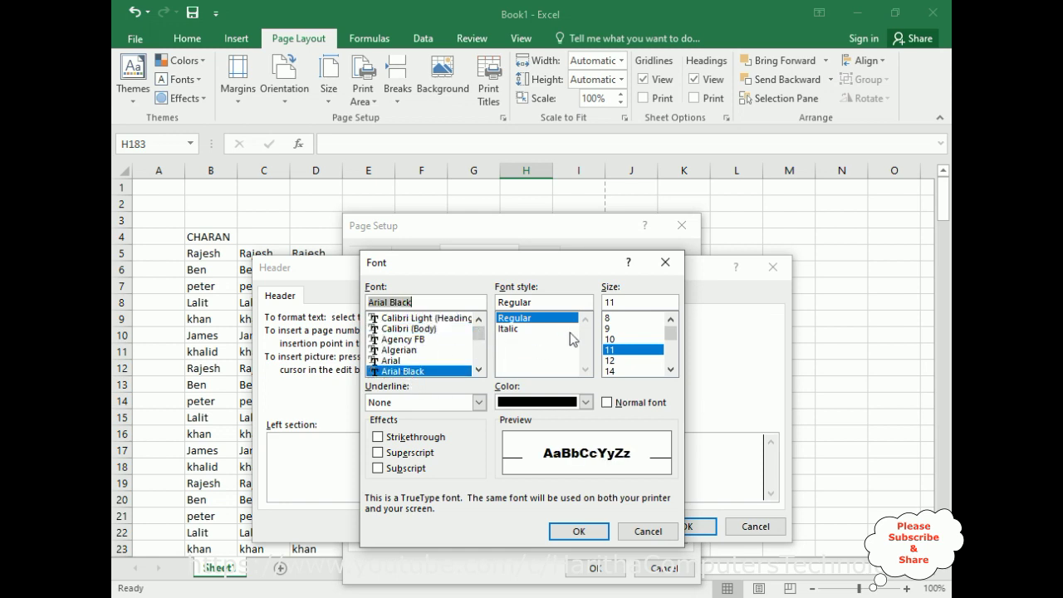
click(671, 368)
click(671, 368)
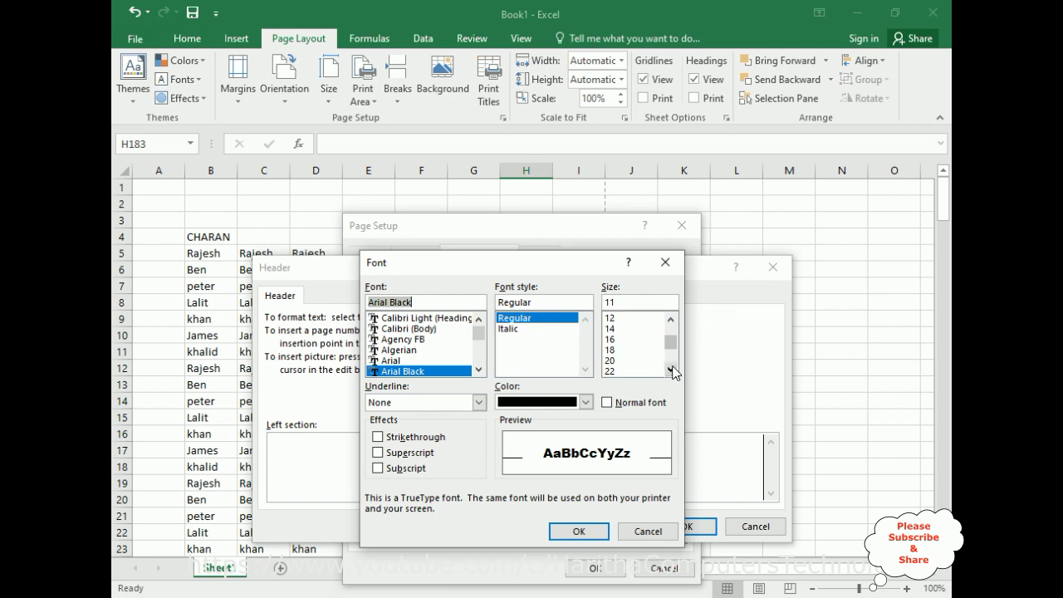
click(615, 359)
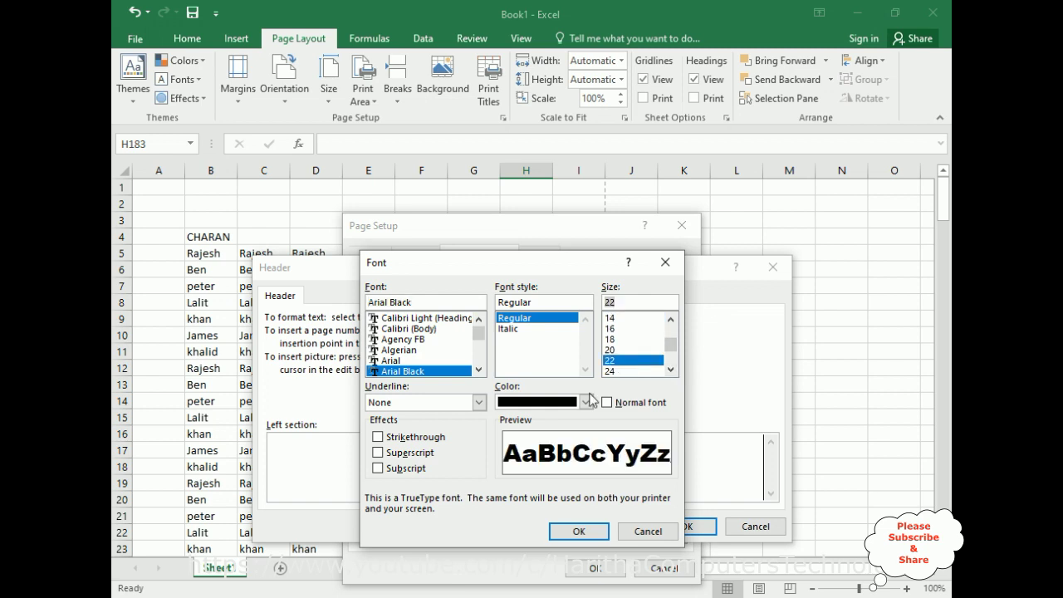
click(585, 402)
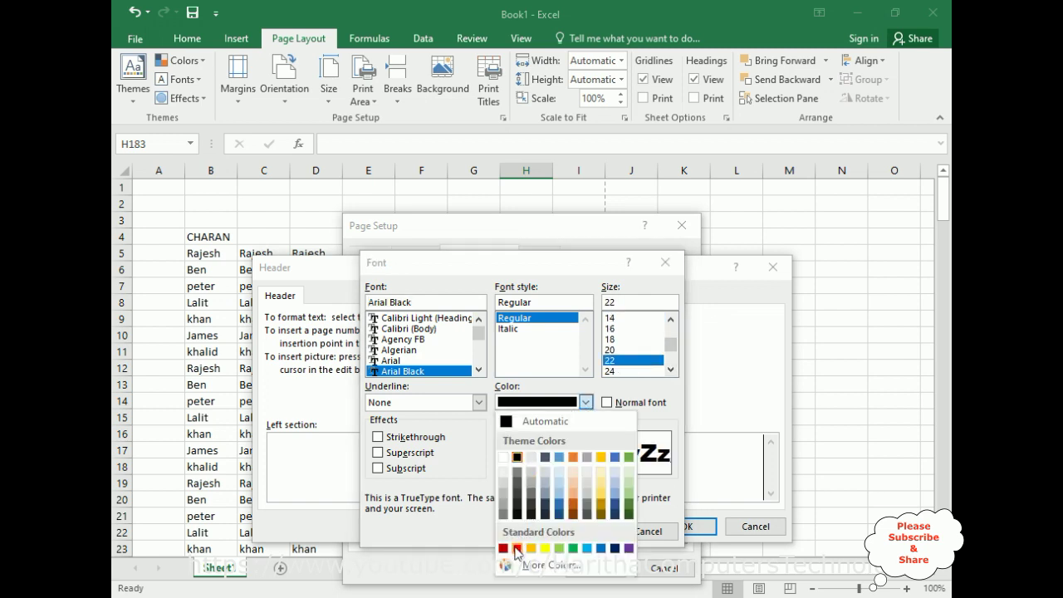
click(516, 549)
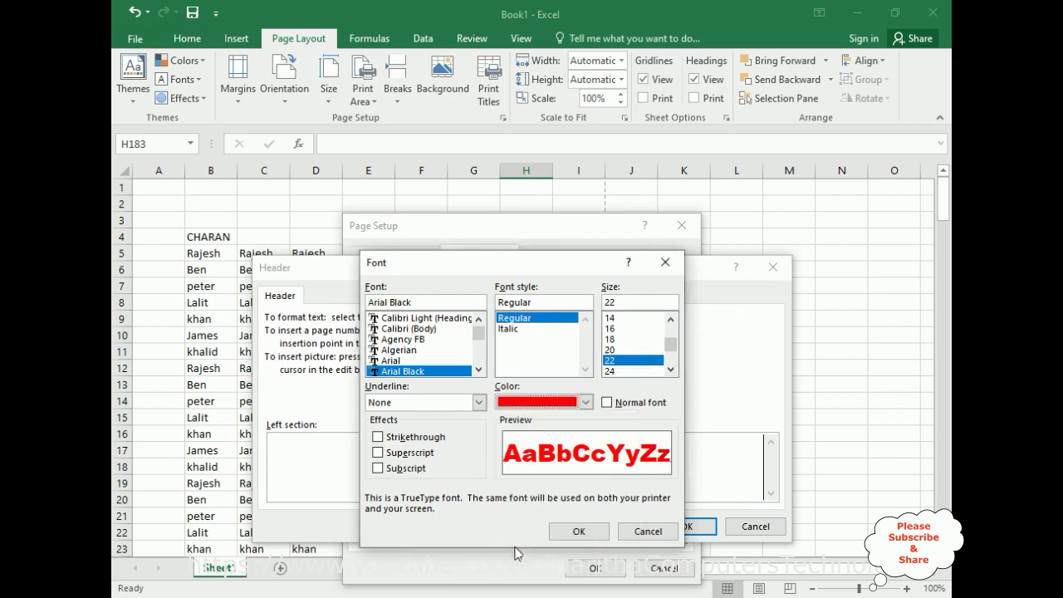
click(591, 532)
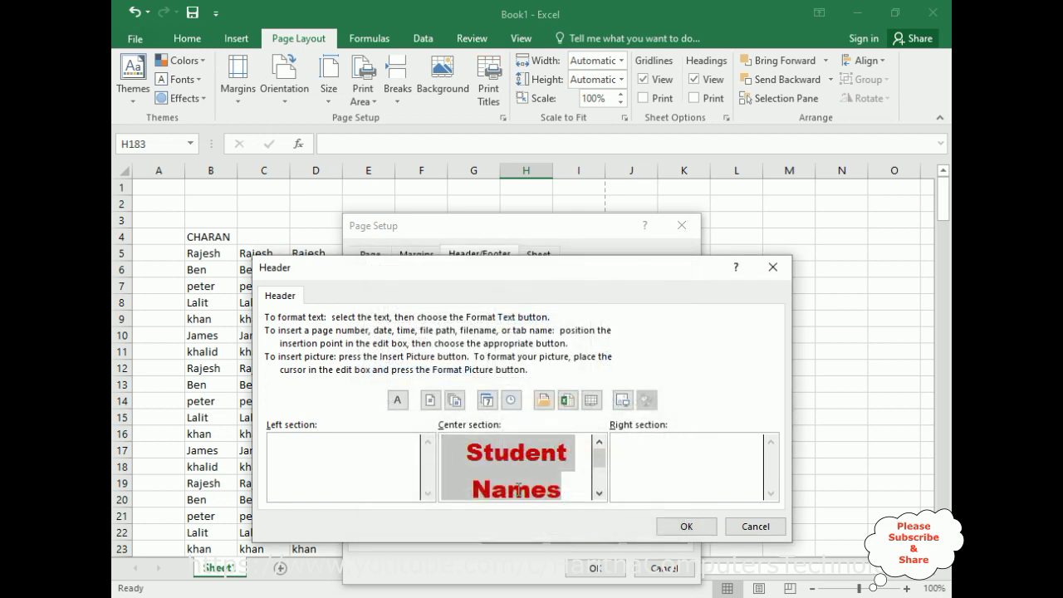
- Insert the date and time fields, separated by a slash, in the header's right section
click(637, 464)
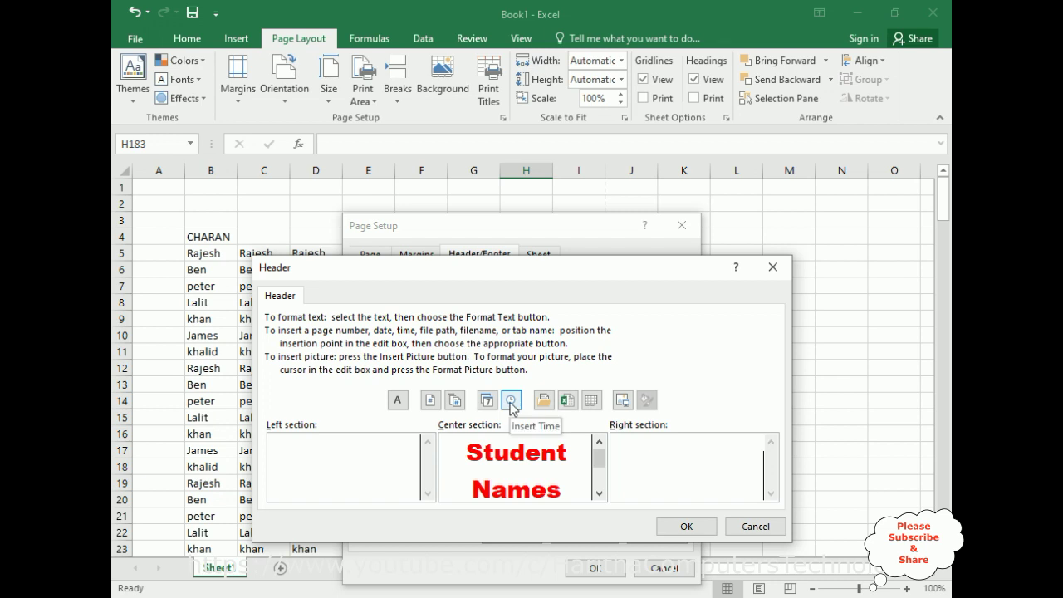
click(486, 401)
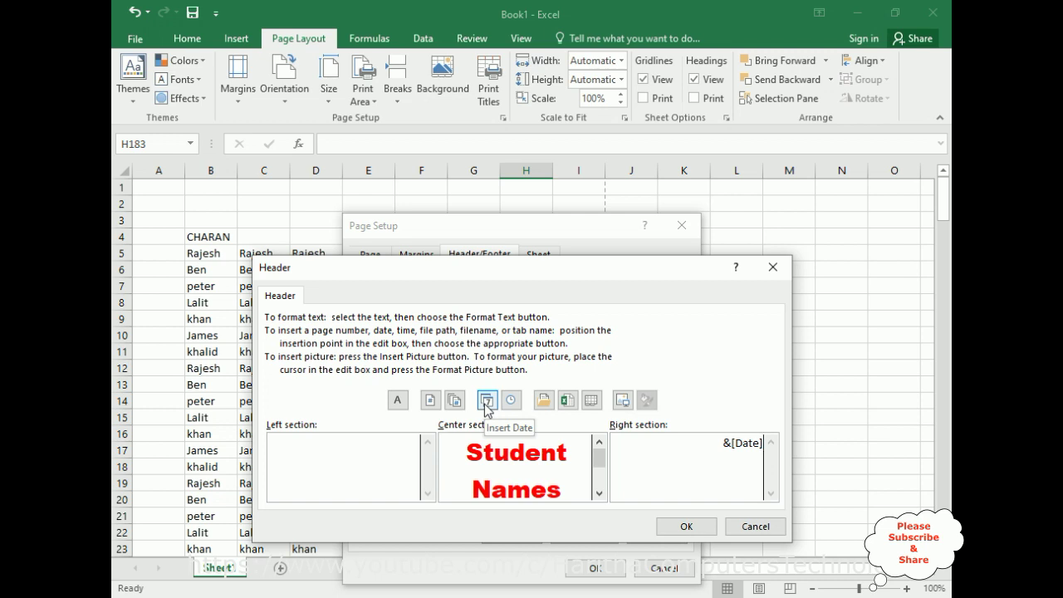
text(/)
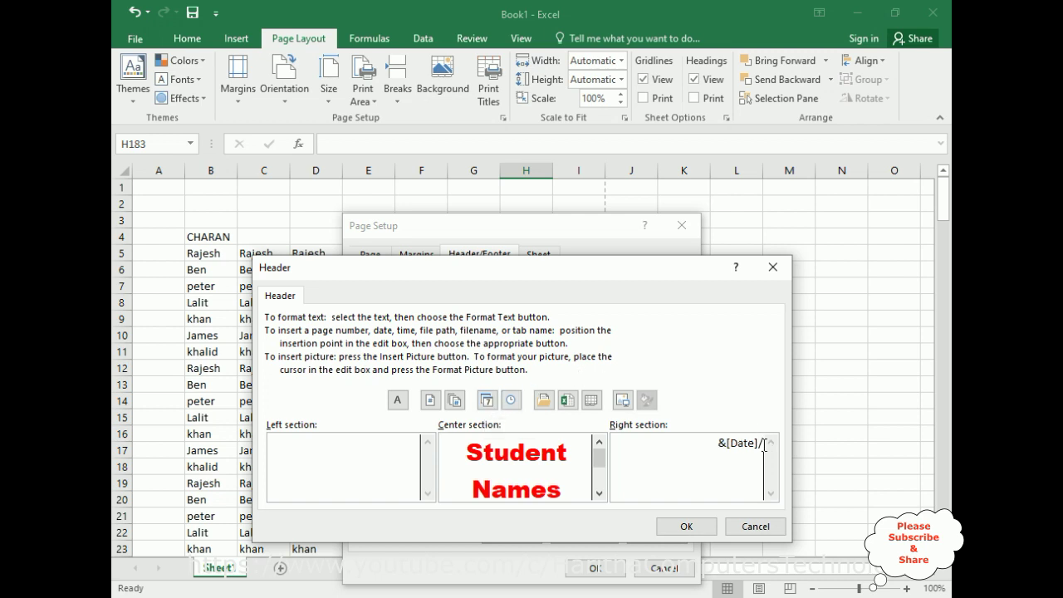
click(511, 401)
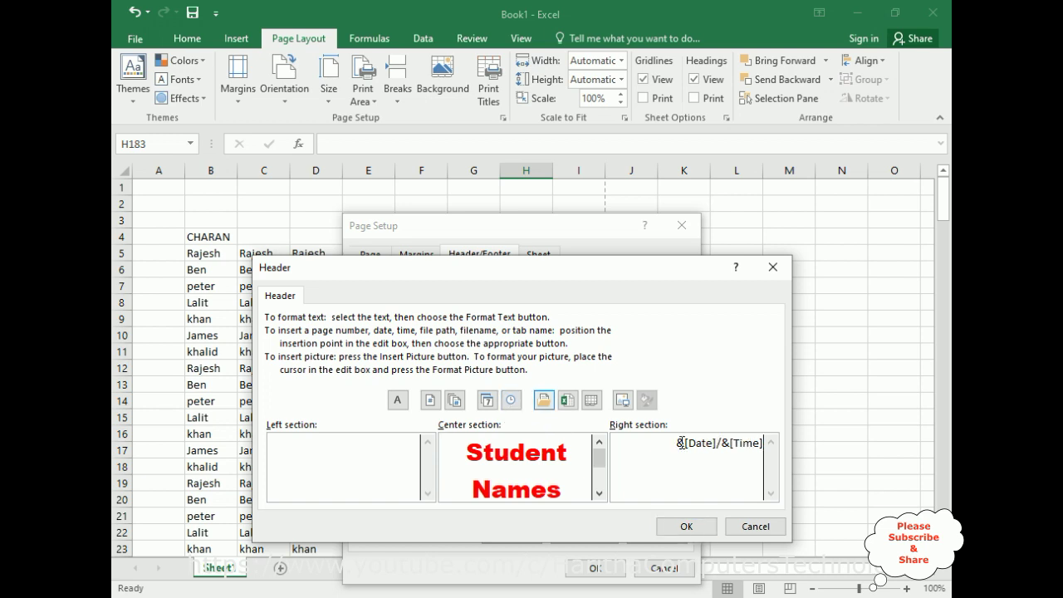
- Format the slash between the header's date and time fields as bold, size 14
drag(718, 443, 723, 443)
click(397, 399)
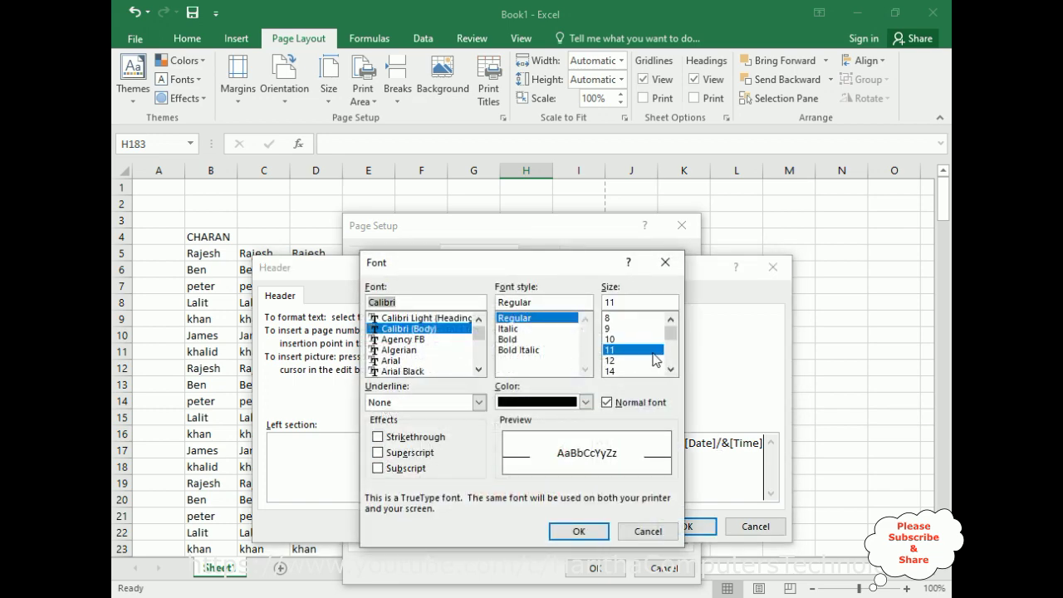
click(618, 371)
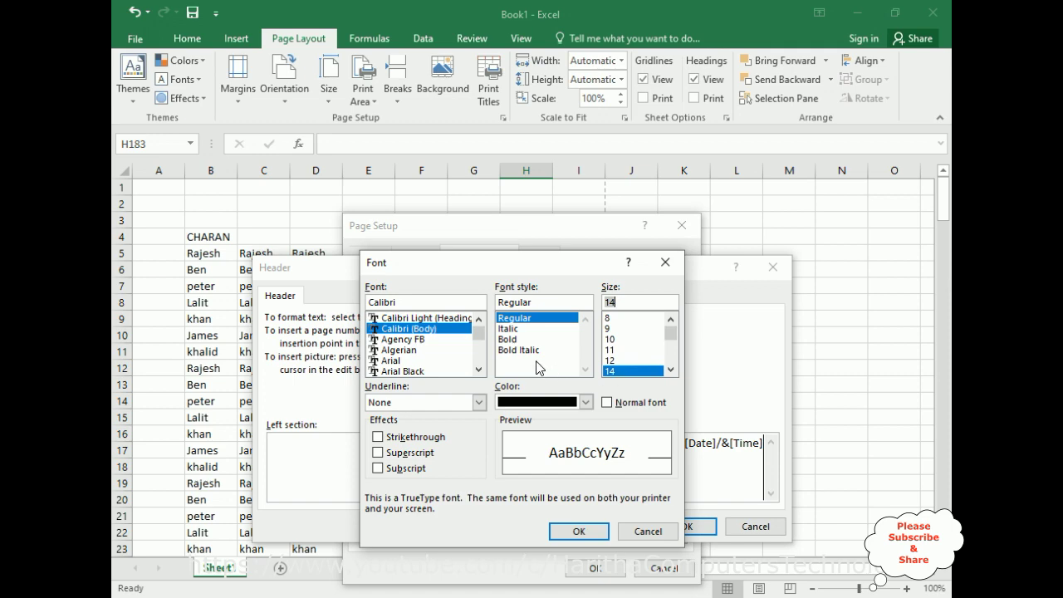
click(507, 340)
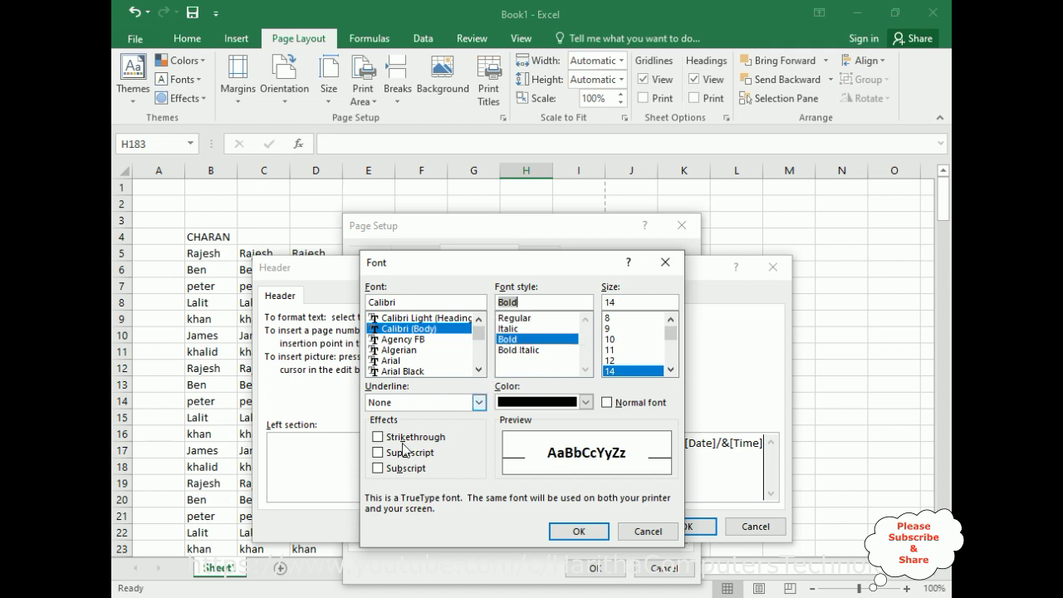
click(579, 532)
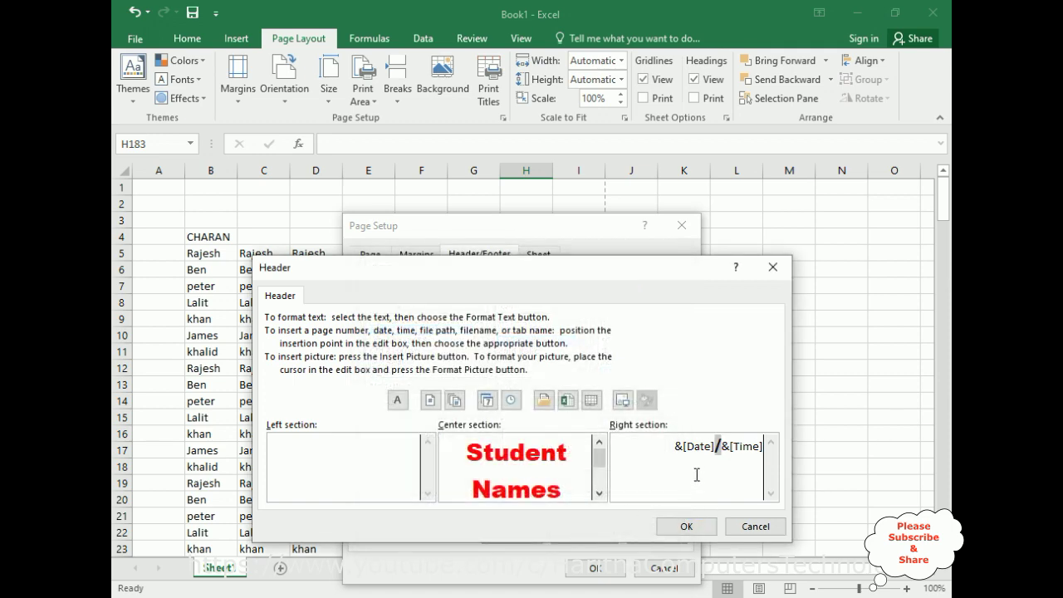
- Set the whole date and time text in the header's right section to size 20 and accept the custom header
drag(676, 446, 763, 446)
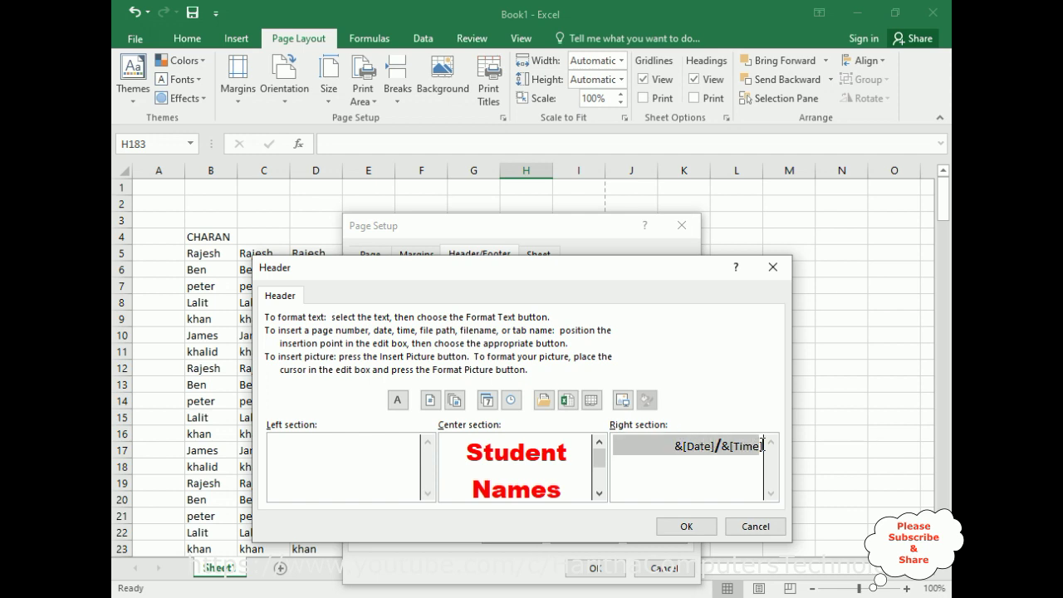
click(696, 471)
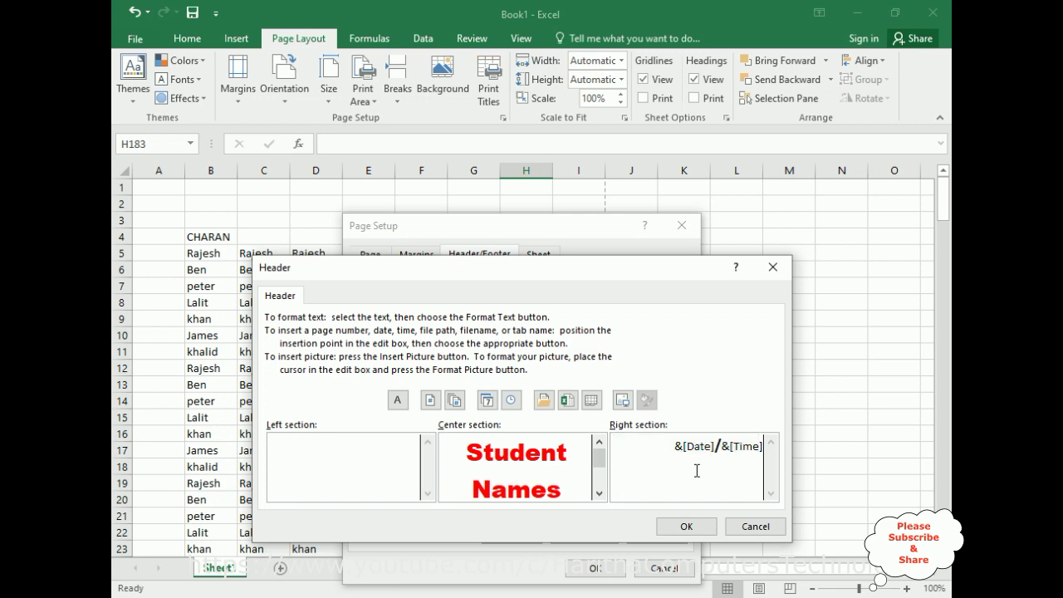
drag(676, 446, 763, 440)
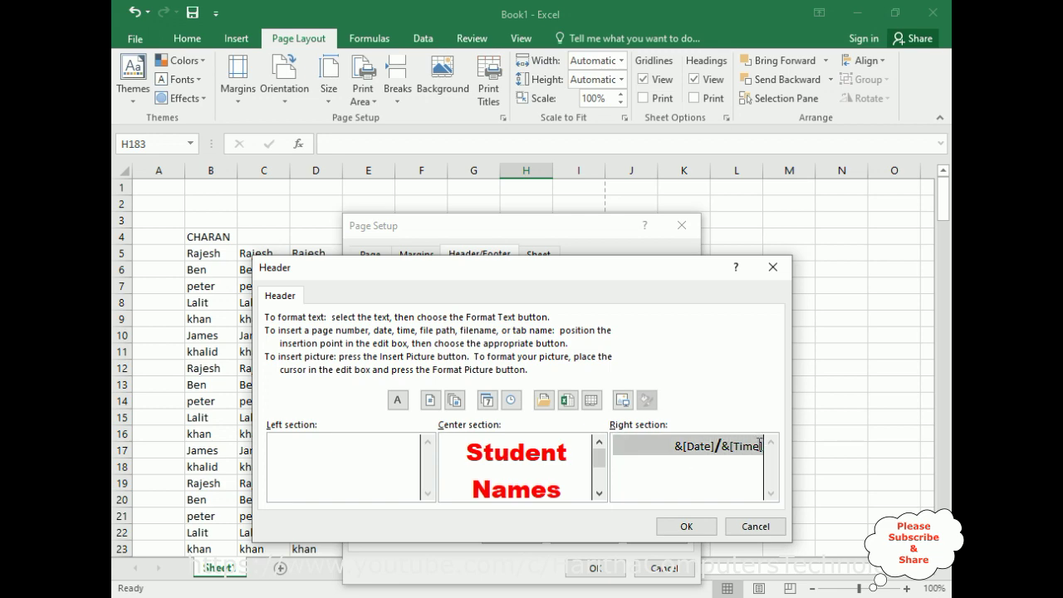
click(397, 402)
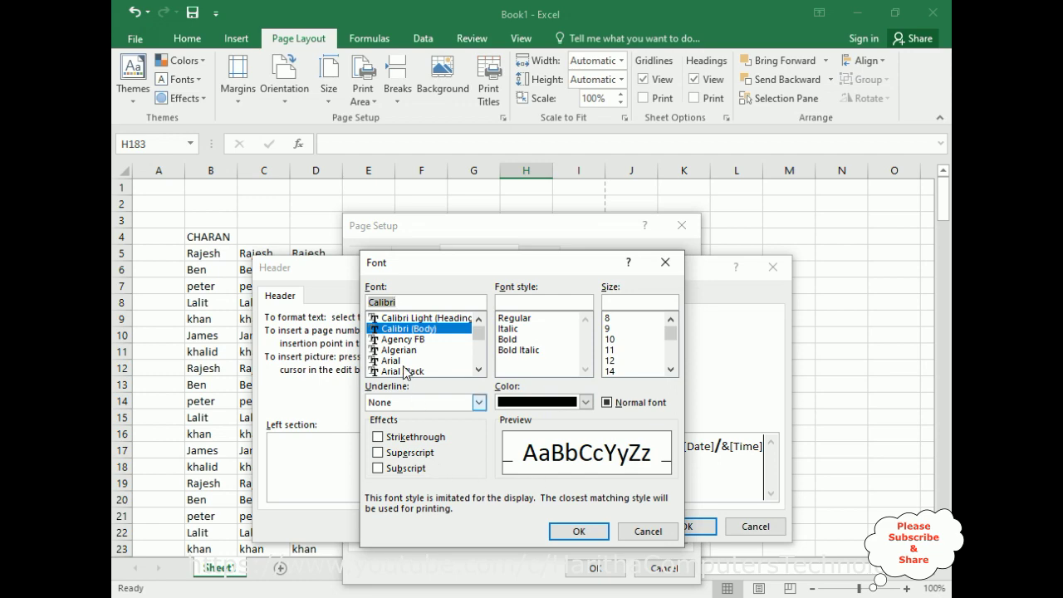
drag(671, 333, 671, 343)
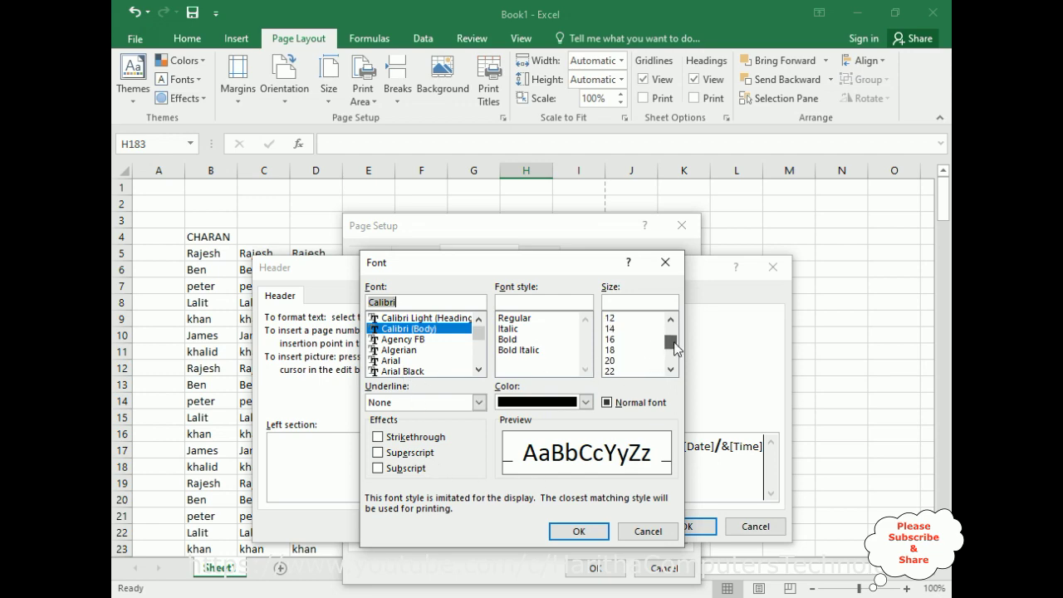
click(627, 360)
click(593, 536)
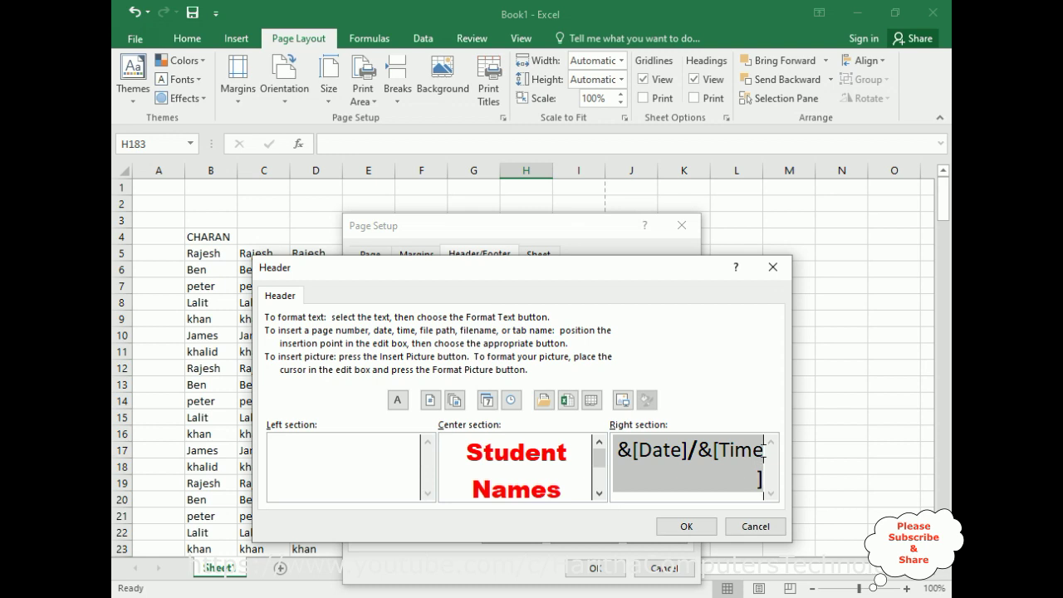
click(686, 526)
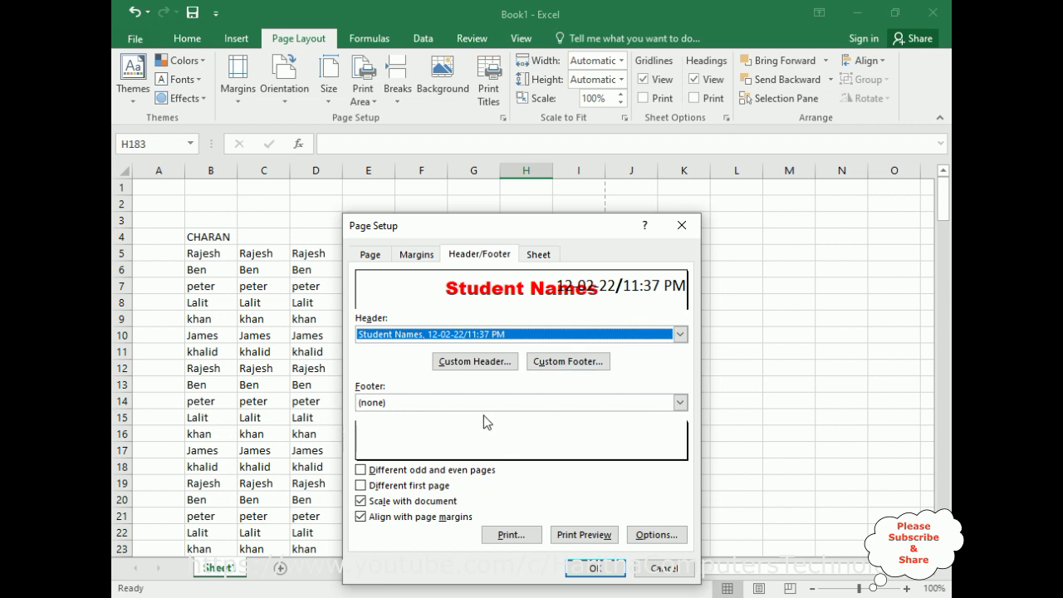
- Create a custom footer with the text V.V School in its center section
click(558, 363)
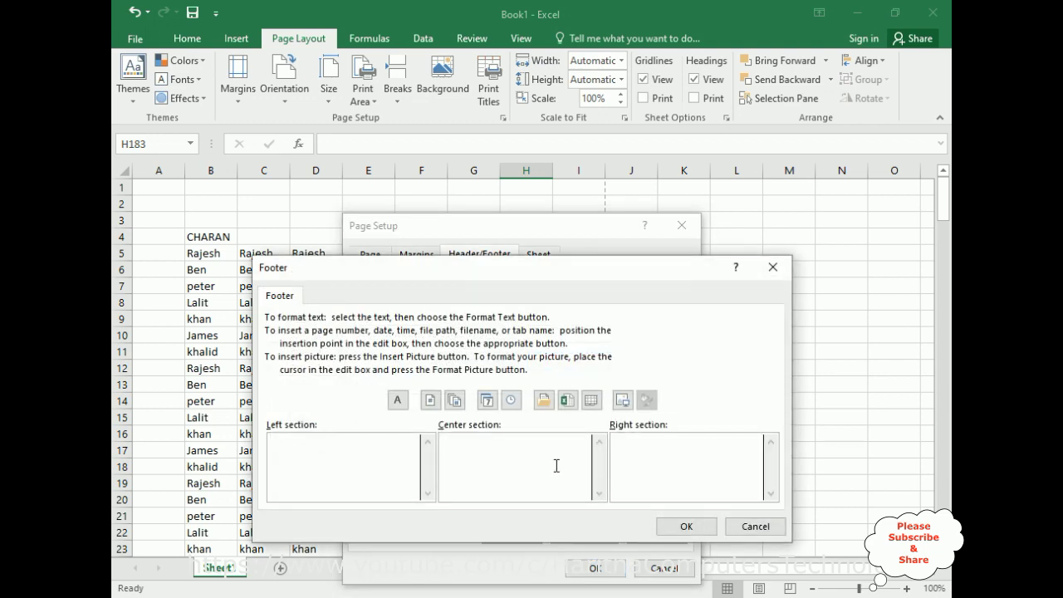
click(462, 464)
text(V.V School)
- Format the V.V School footer text at size 18 in a dark magenta from the standard color palette
drag(559, 447, 480, 435)
click(400, 404)
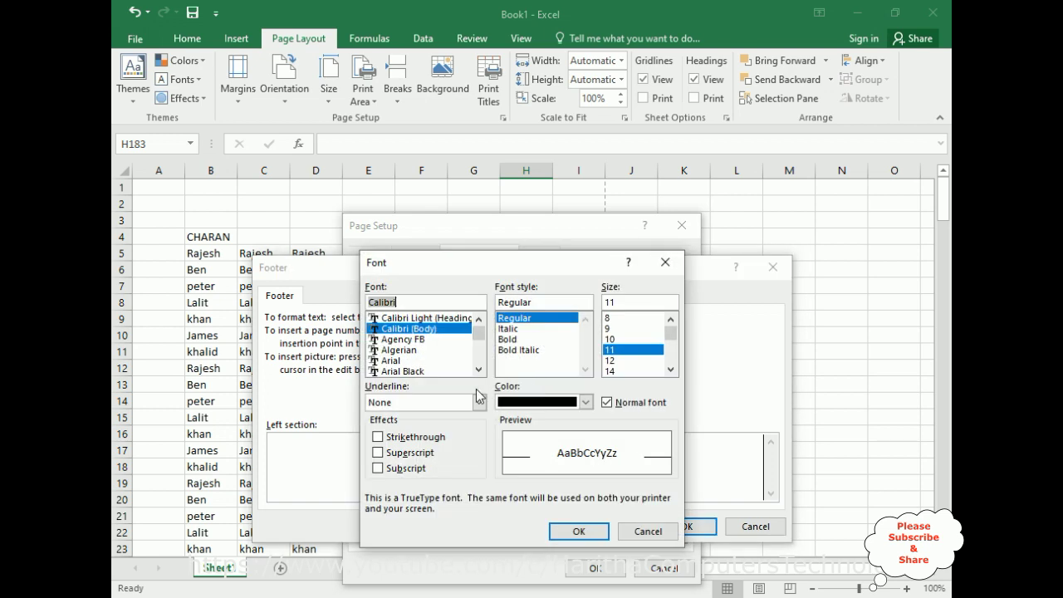
click(671, 369)
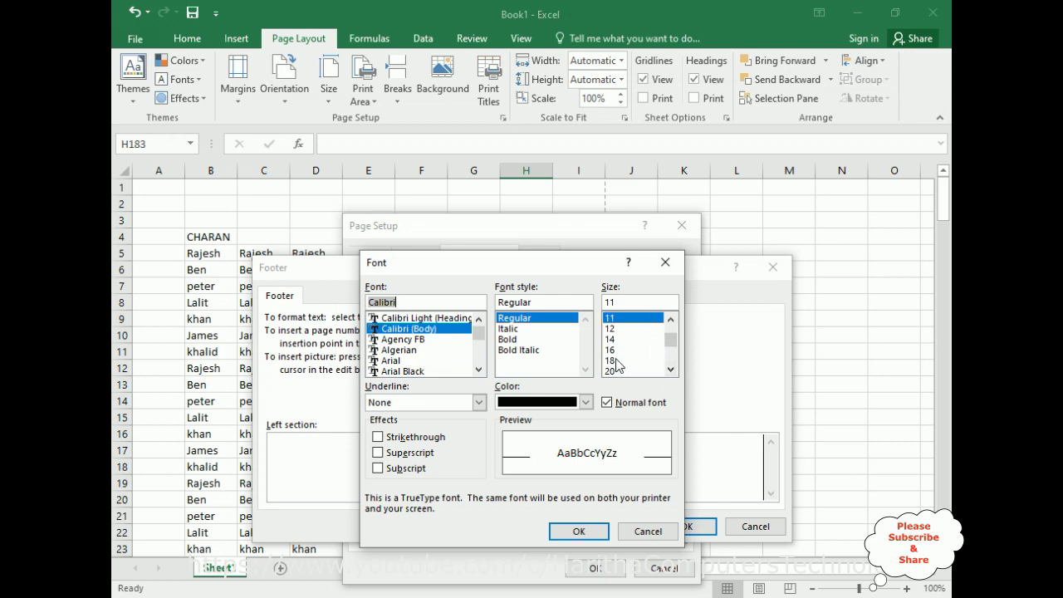
click(615, 361)
click(586, 402)
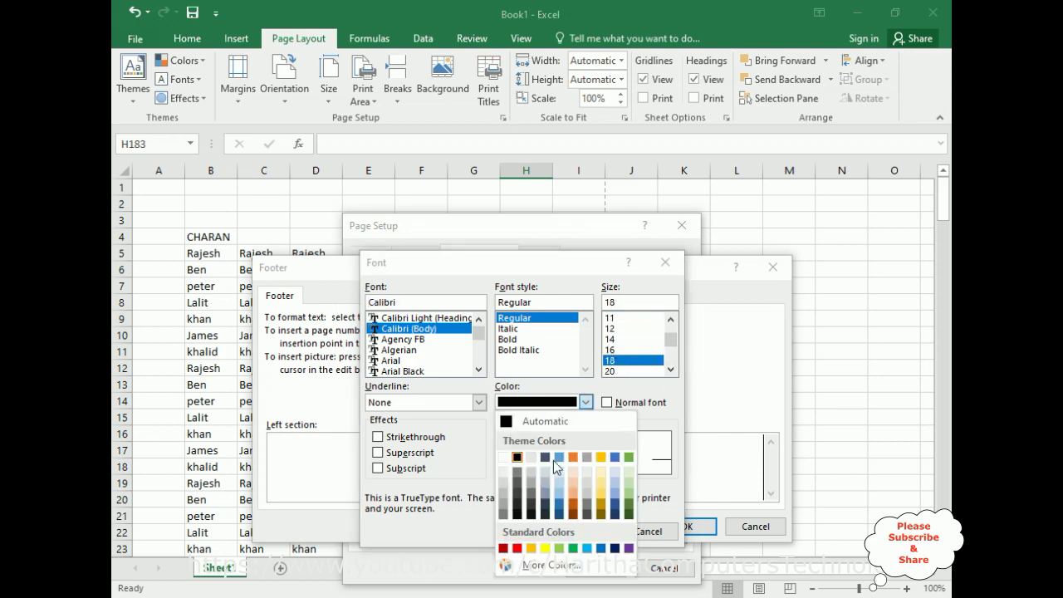
click(552, 564)
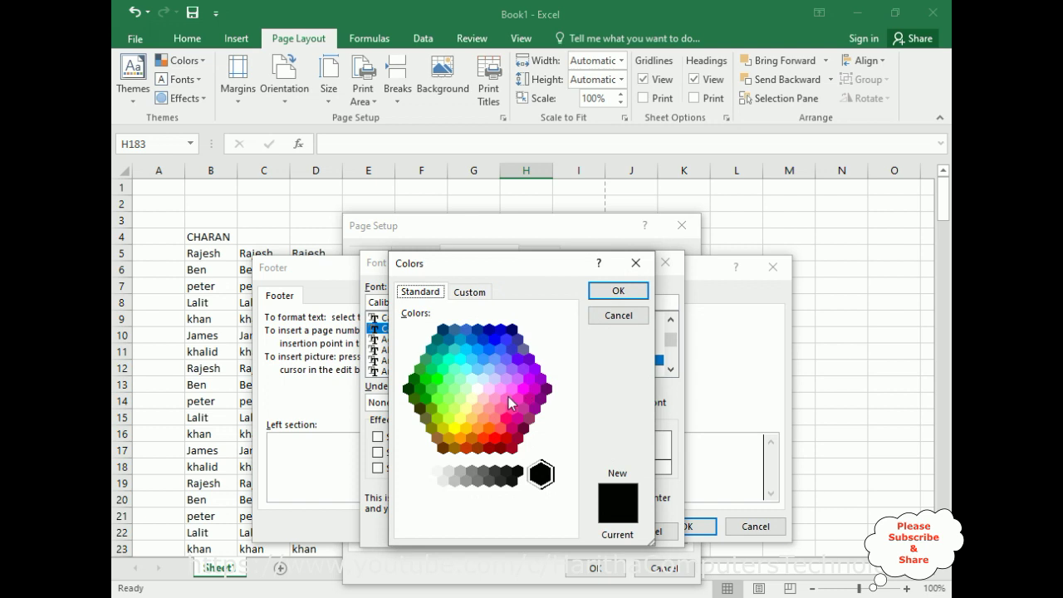
click(522, 420)
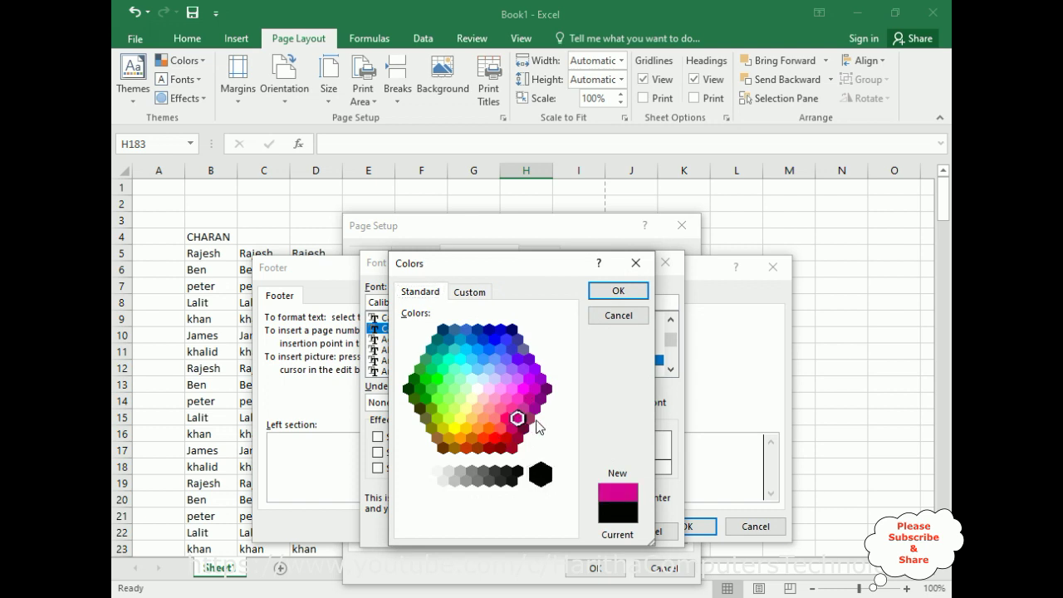
click(618, 291)
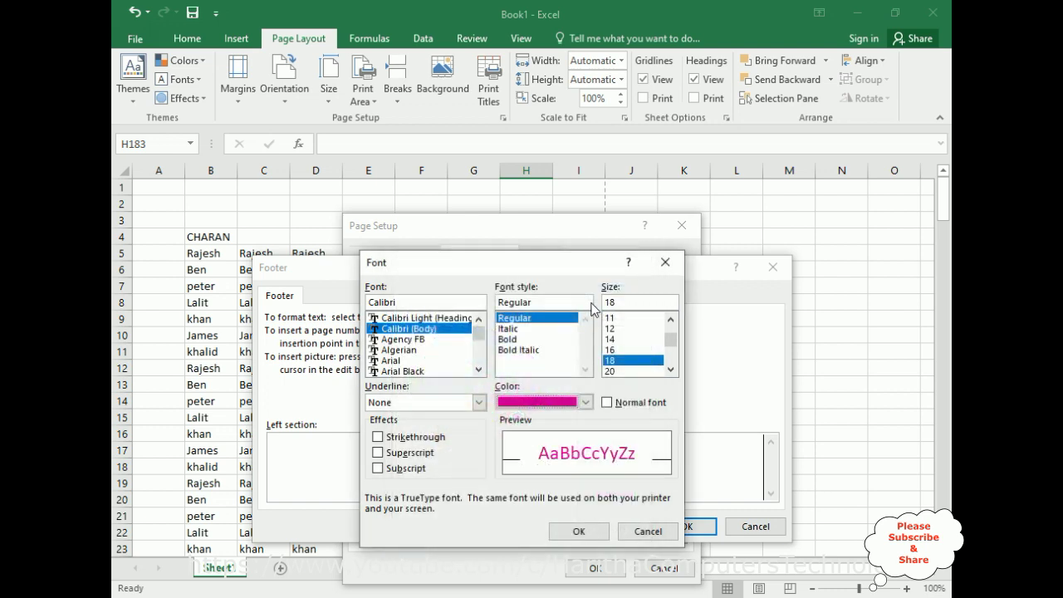
click(579, 532)
- Add Page : &[Page]/&[Pages] to the footer's right section using the page number and number of pages fields
click(642, 460)
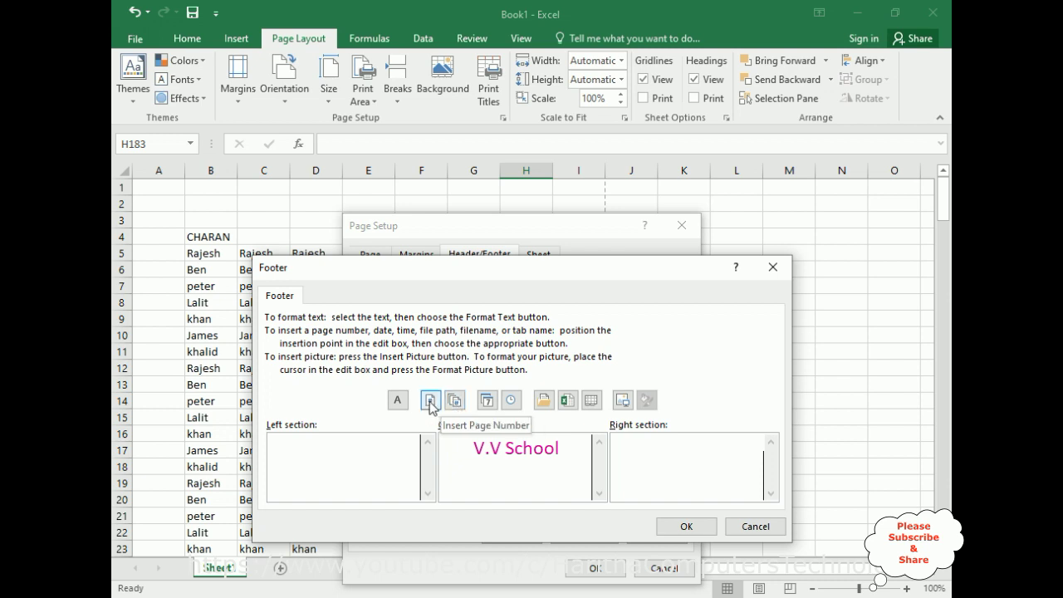
click(432, 405)
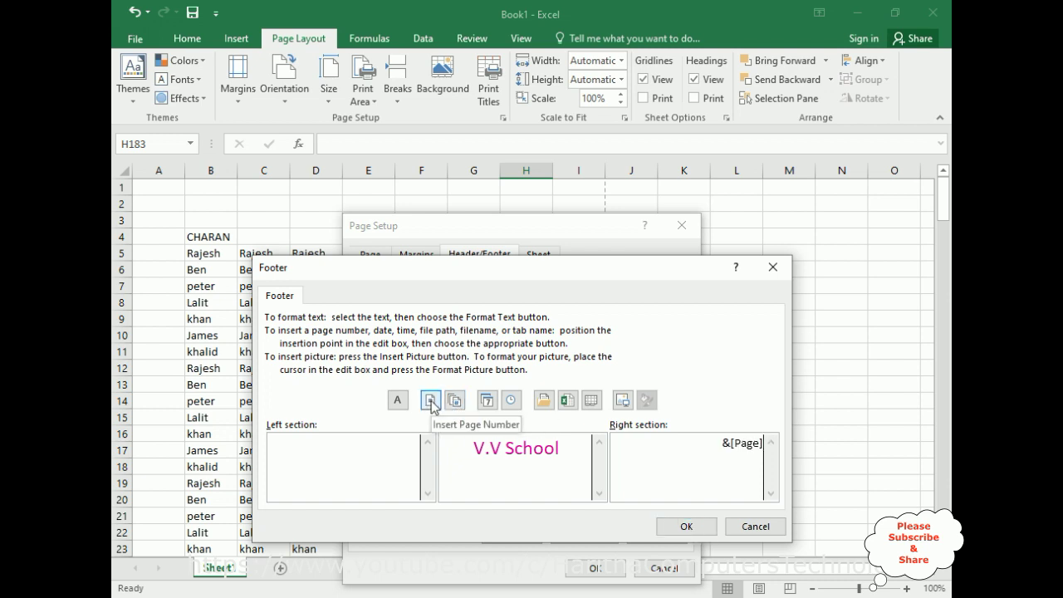
text(/)
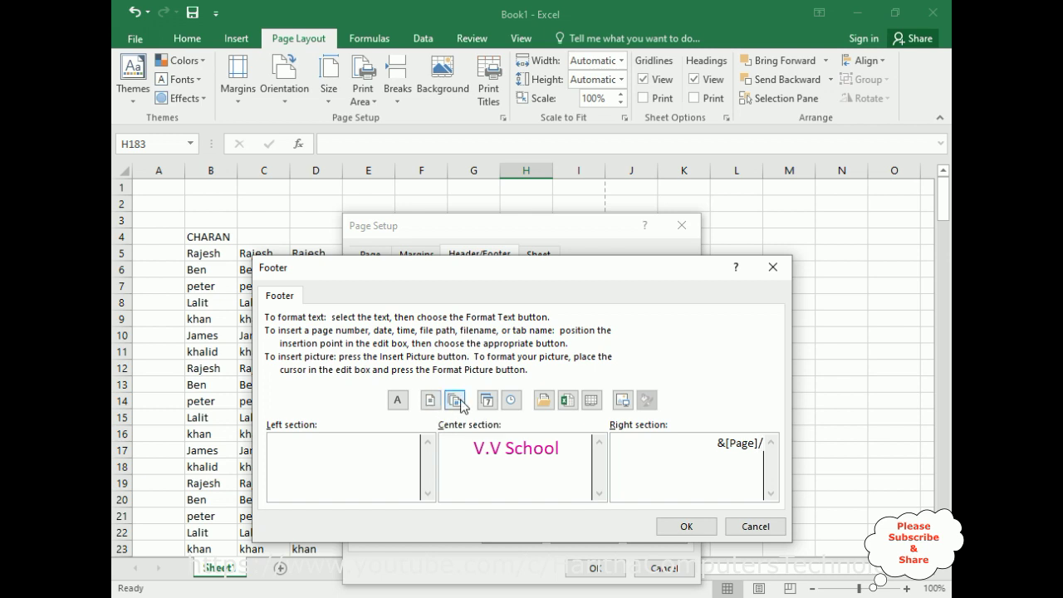
click(455, 400)
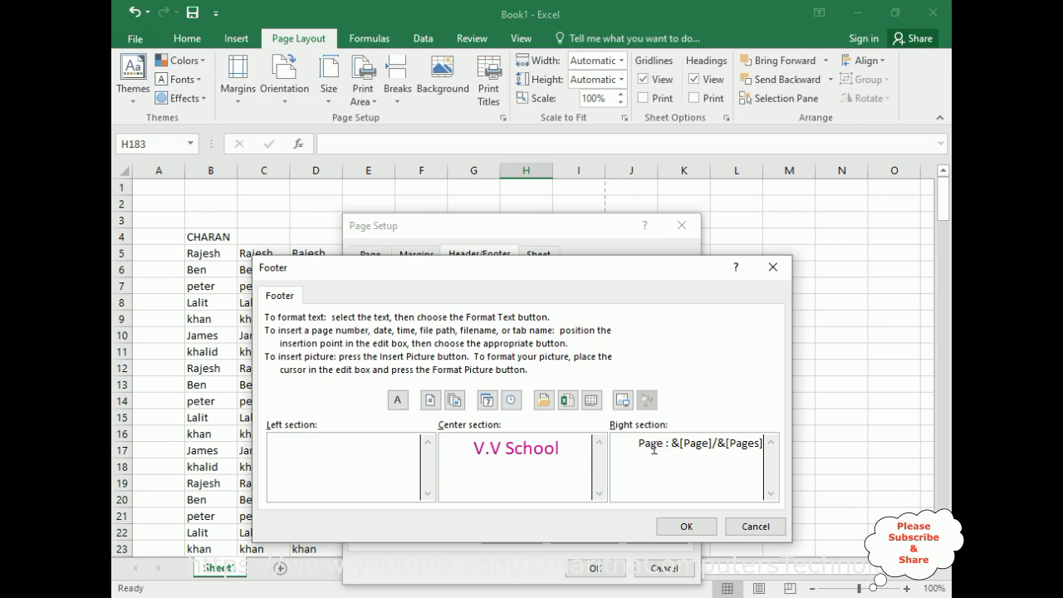
- Format the page number text in the footer's right section as Arial, Bold, size 14 and accept the custom footer
drag(640, 444, 762, 442)
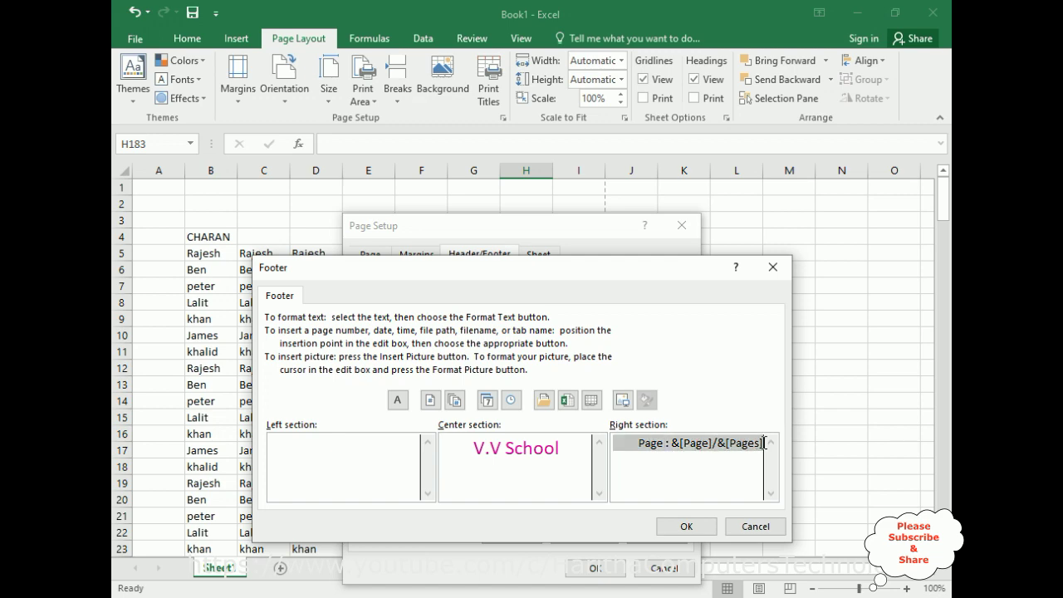
click(397, 400)
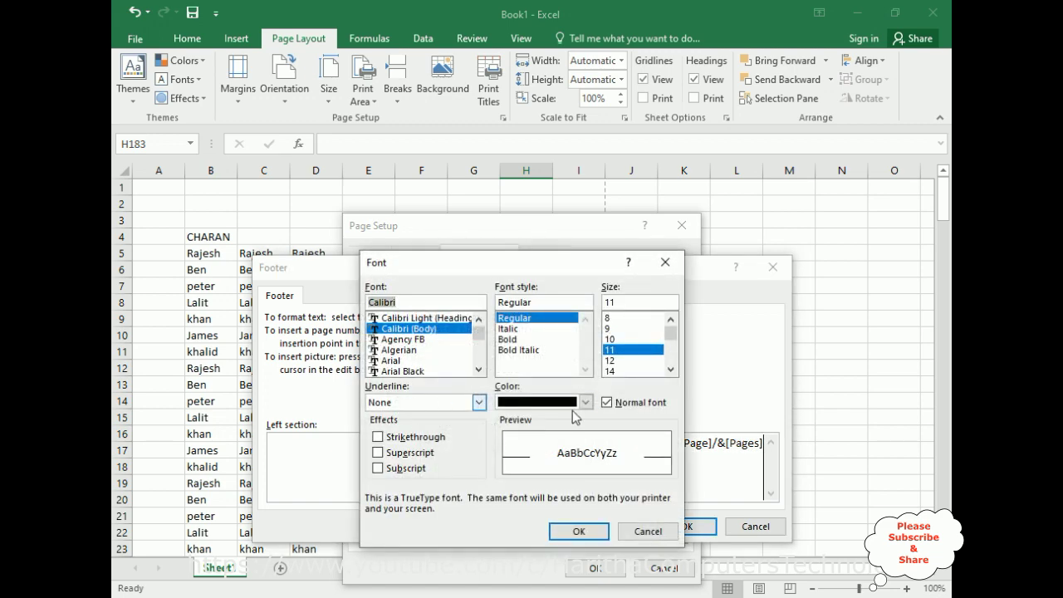
click(402, 360)
click(620, 371)
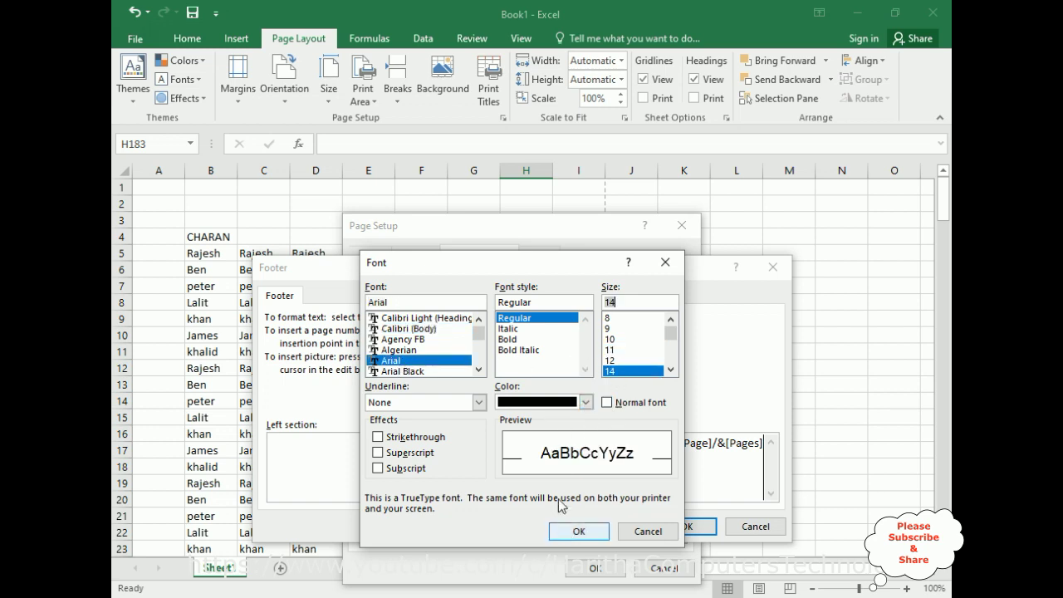
click(509, 339)
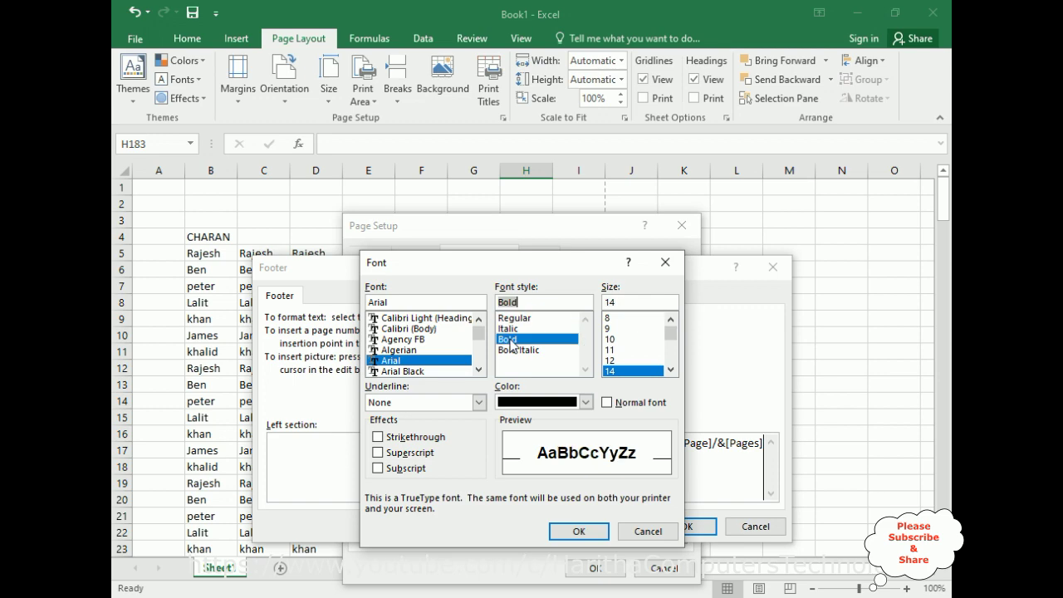
click(576, 532)
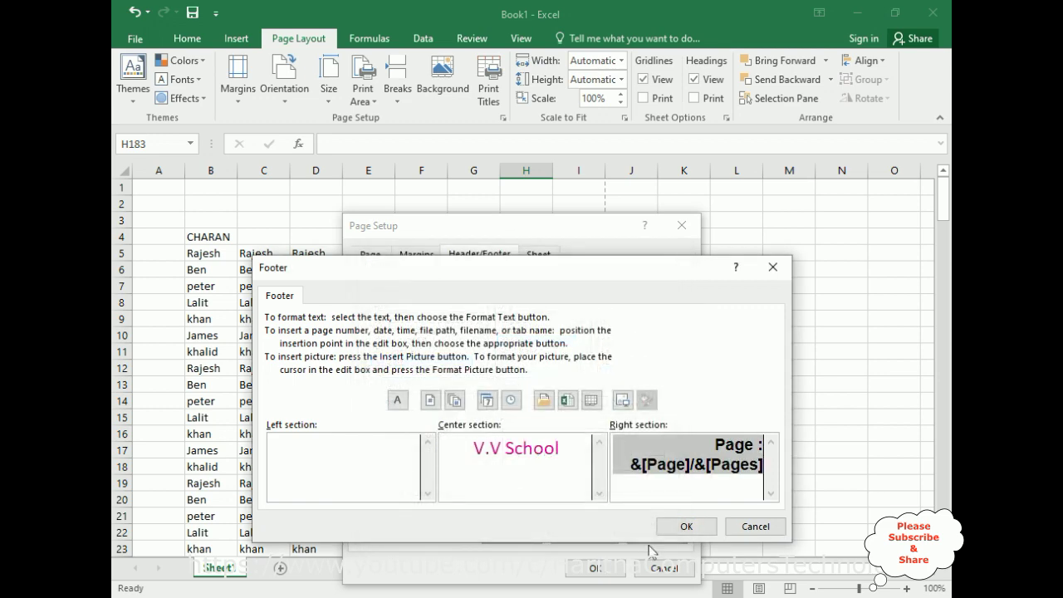
click(686, 529)
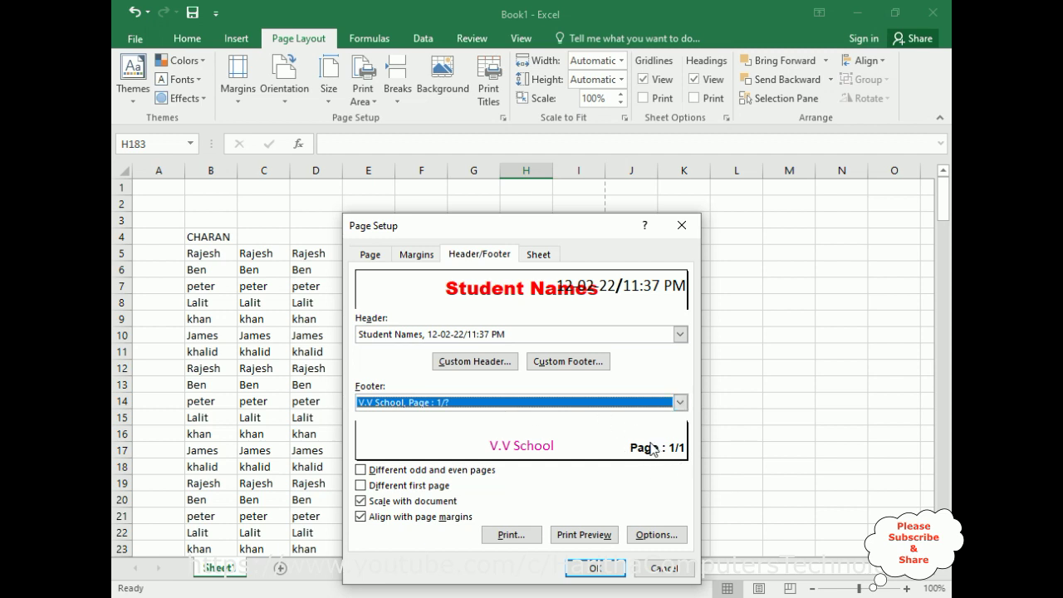
- Check the header and footer on every page in the print preview and return to the worksheet
click(584, 536)
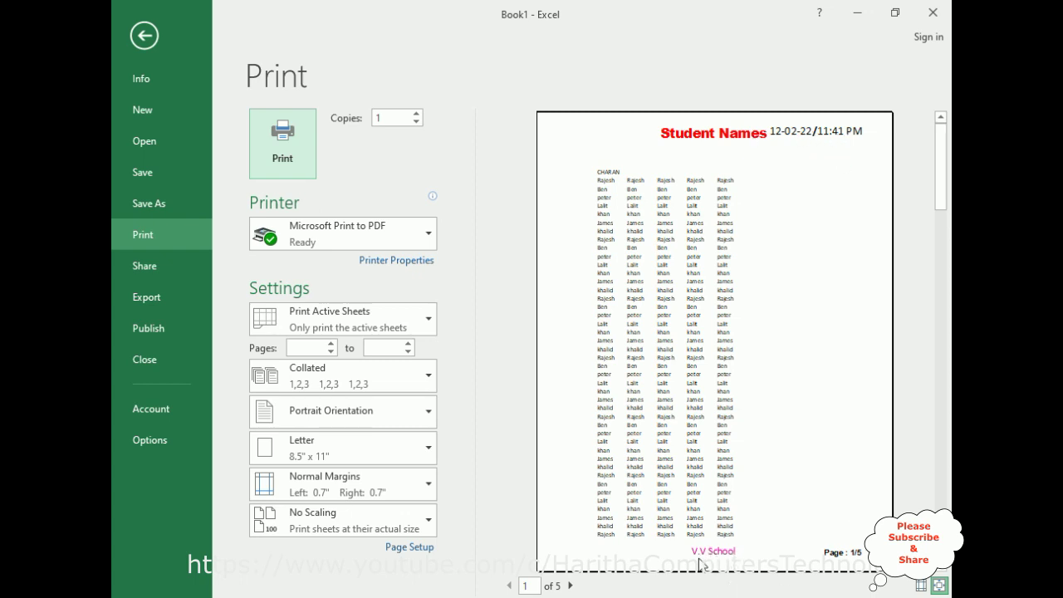
click(572, 586)
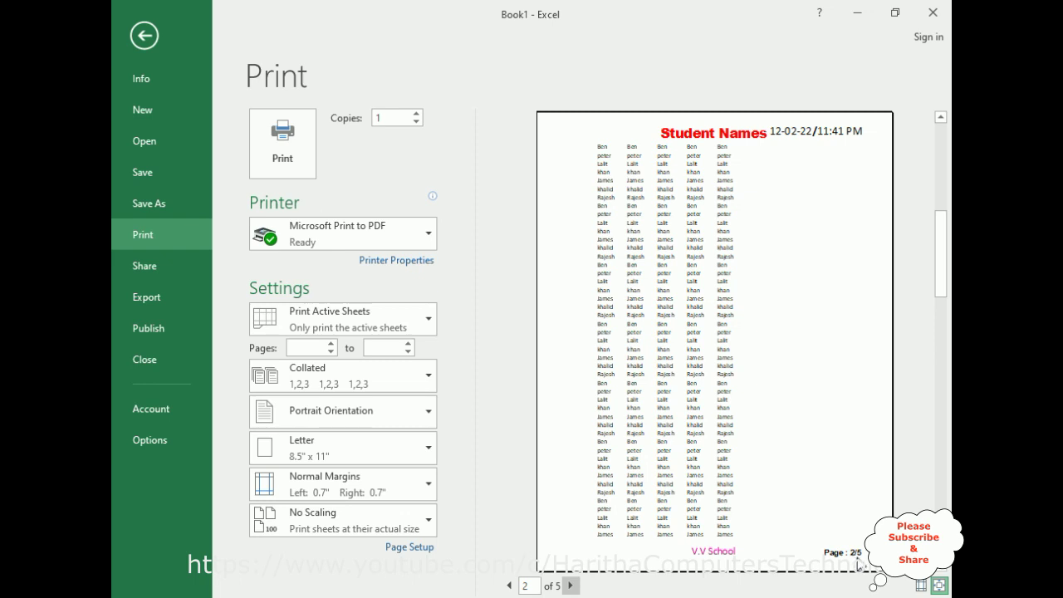
click(571, 587)
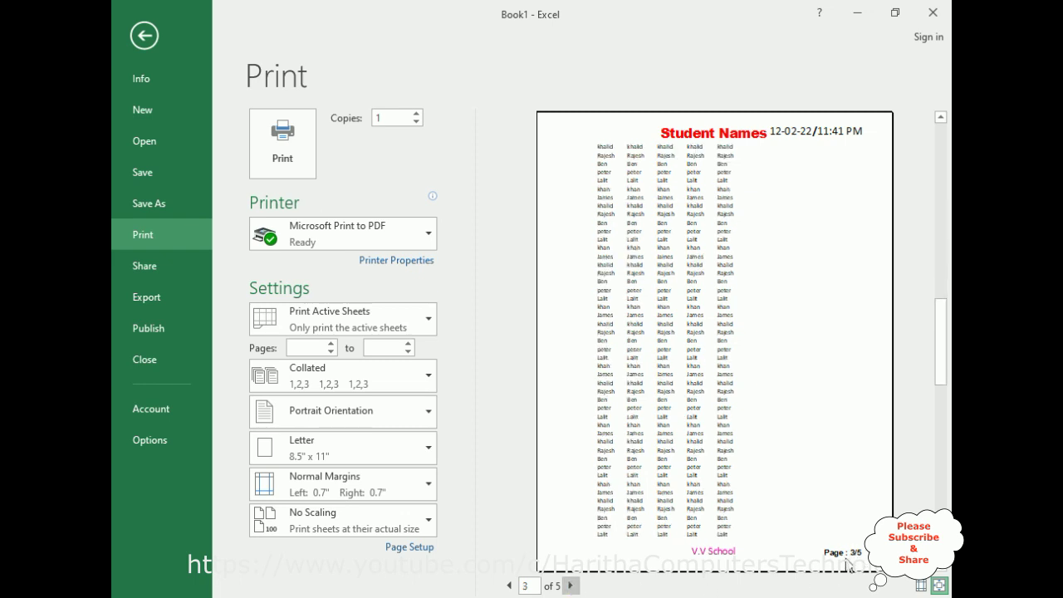
click(572, 587)
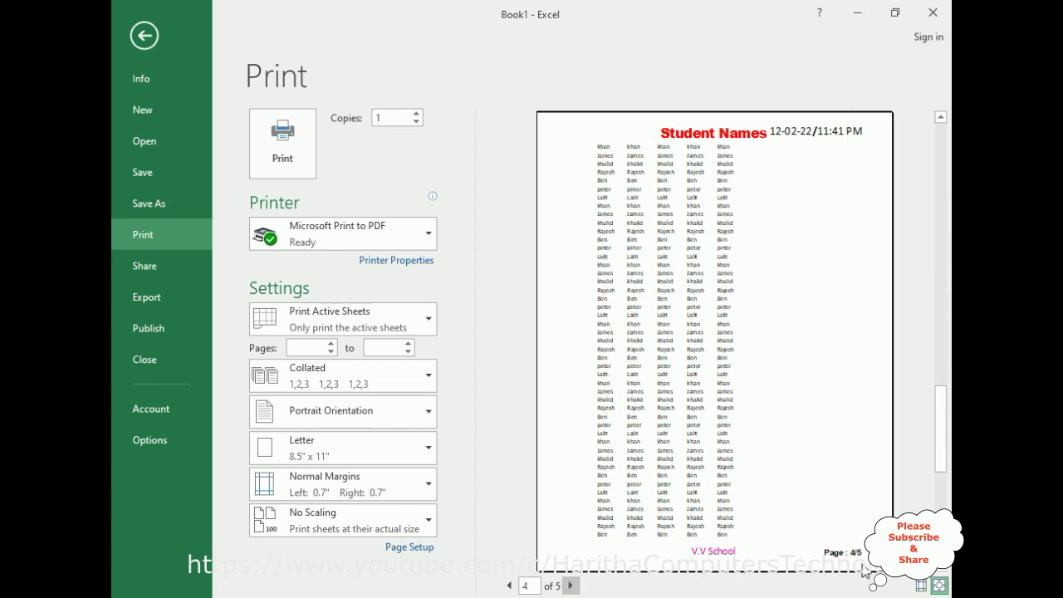
click(571, 586)
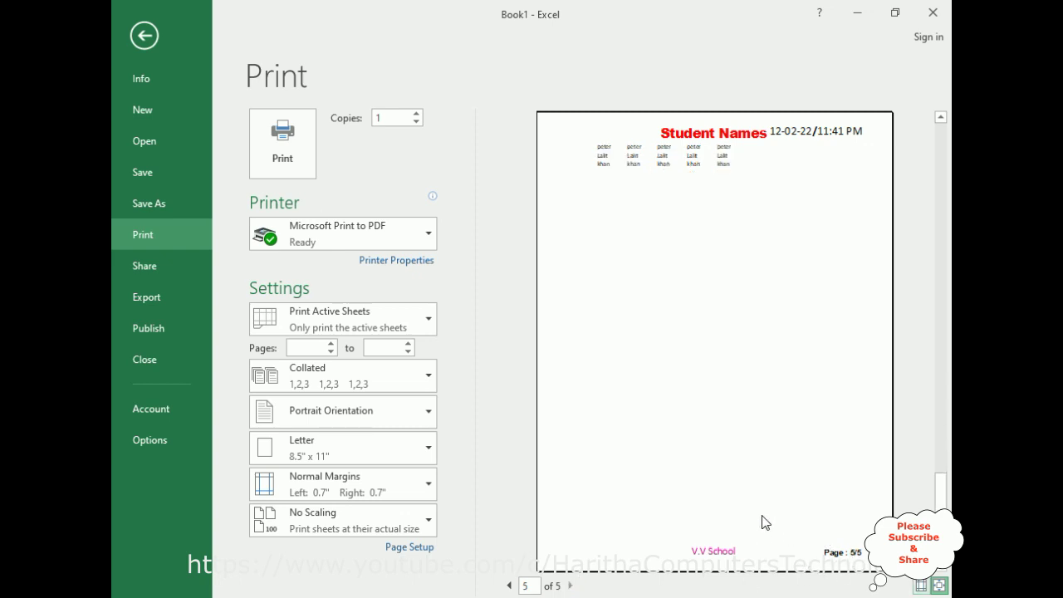
click(146, 35)
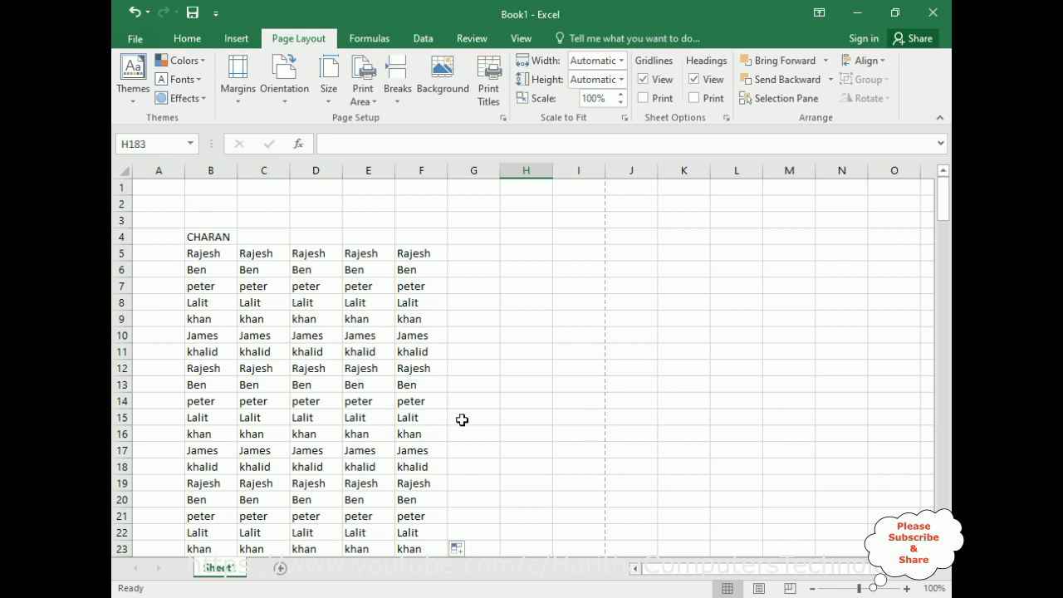
- Switch the sheet to Page Layout view and set the Student Names header text on the first page to size 18
click(760, 589)
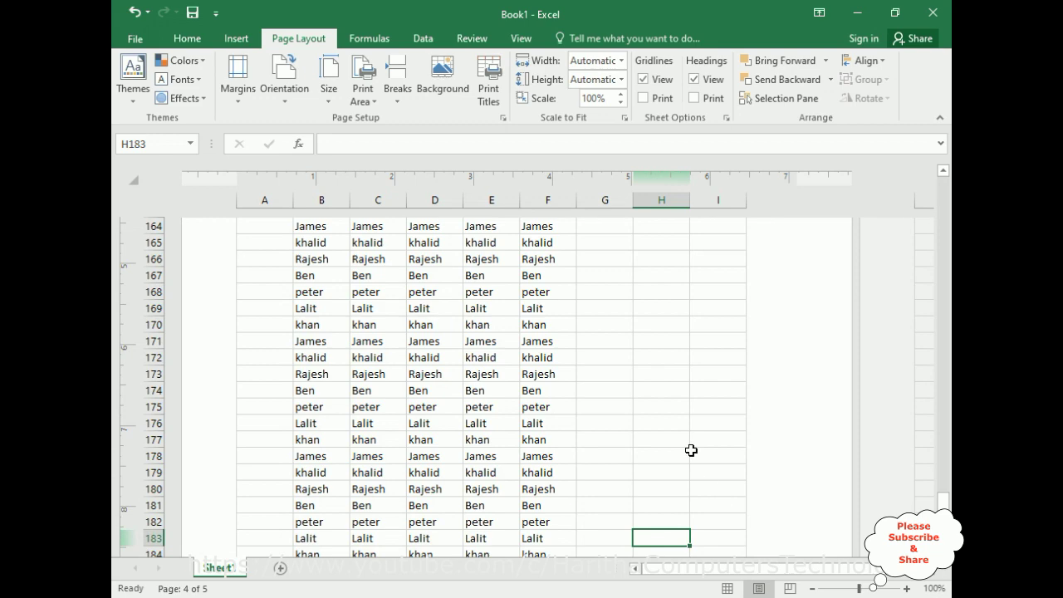
drag(942, 498, 943, 181)
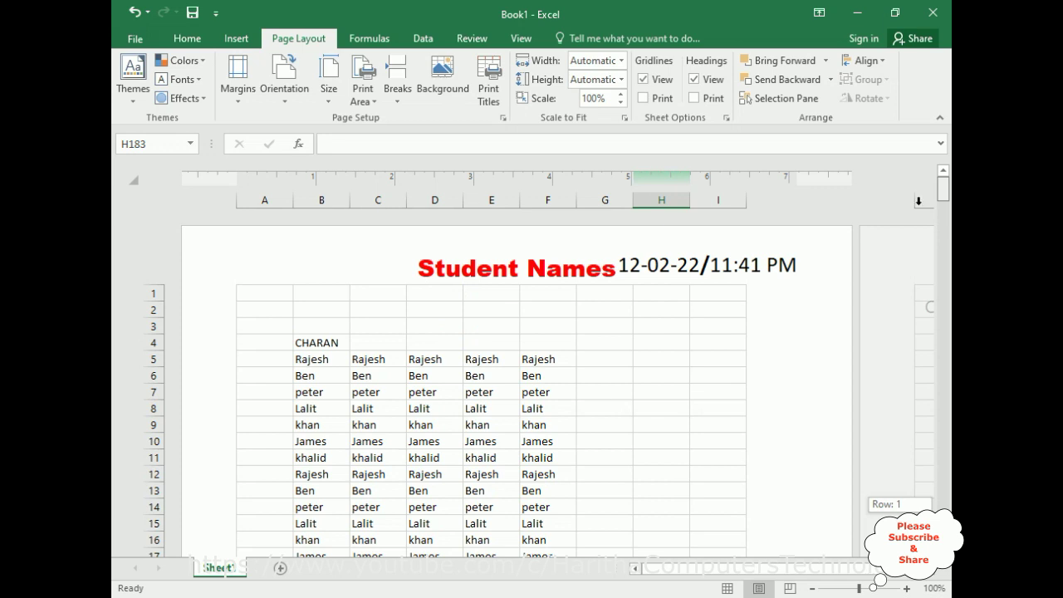
click(480, 267)
click(480, 267)
drag(421, 266, 612, 260)
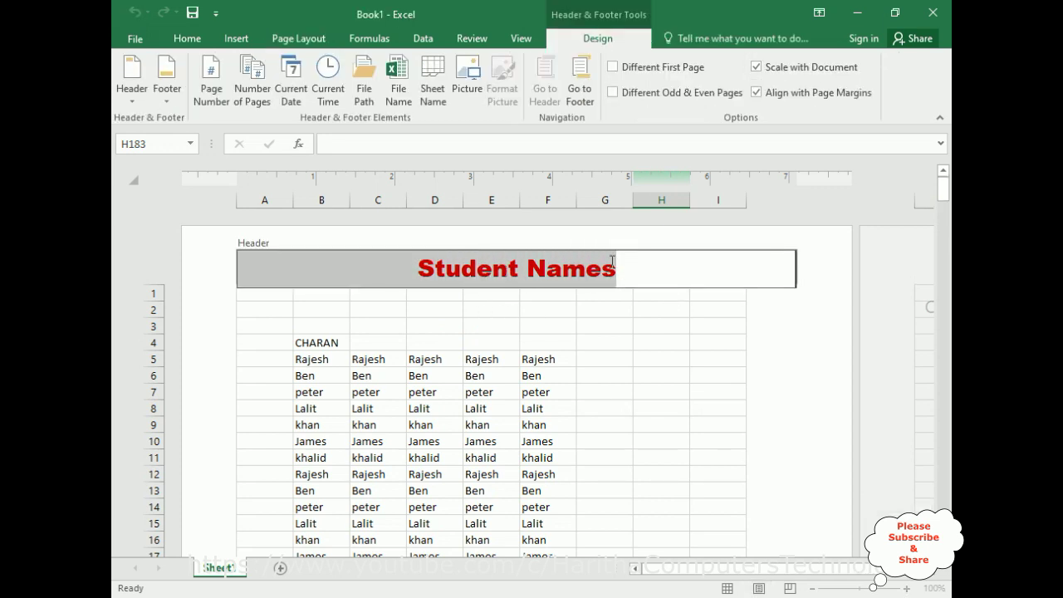
click(416, 267)
drag(419, 266, 616, 264)
click(187, 39)
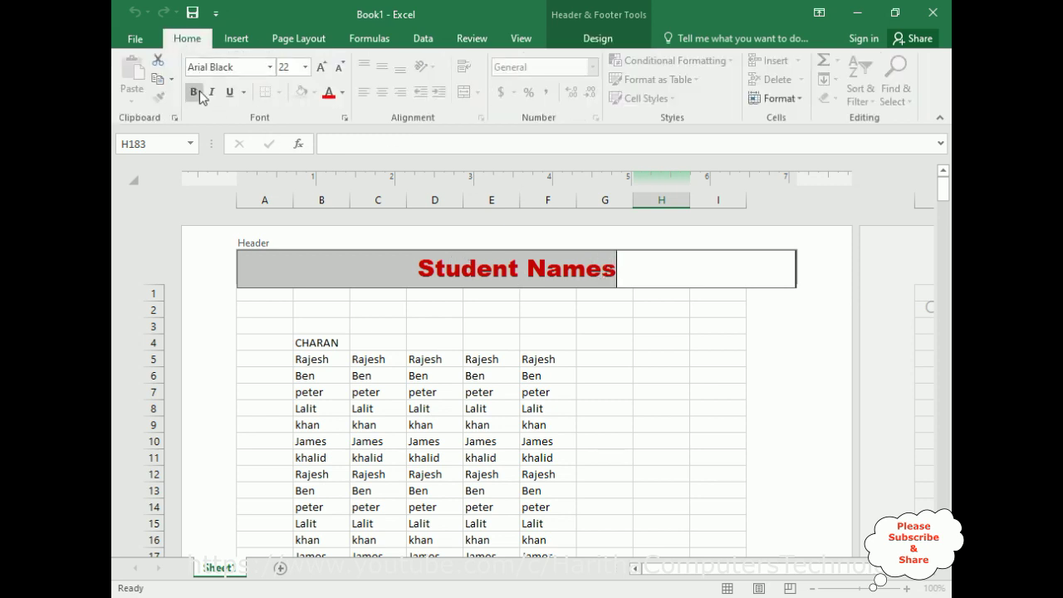
click(305, 66)
click(291, 193)
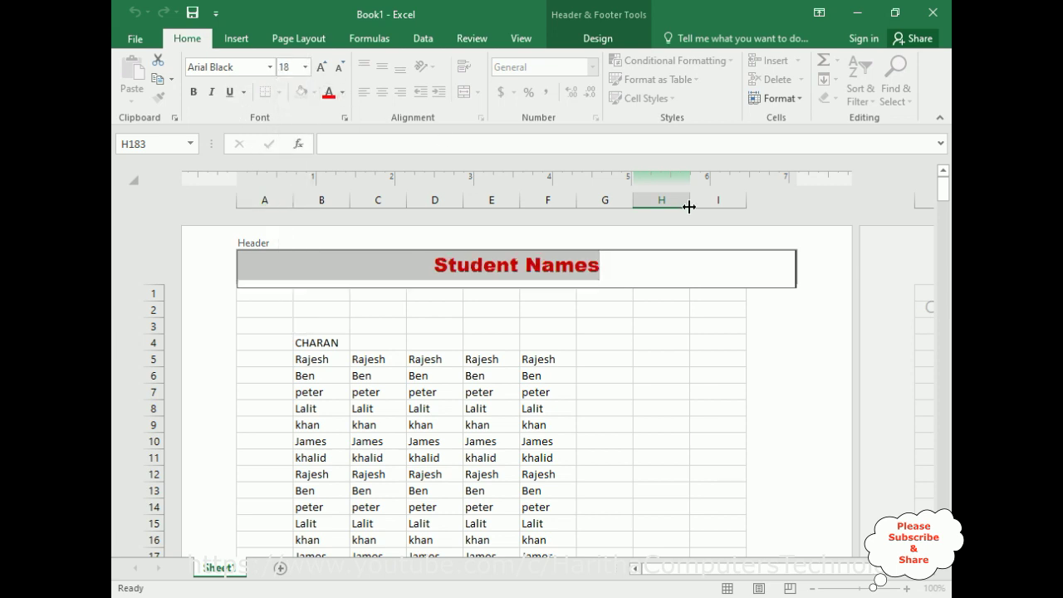
click(823, 249)
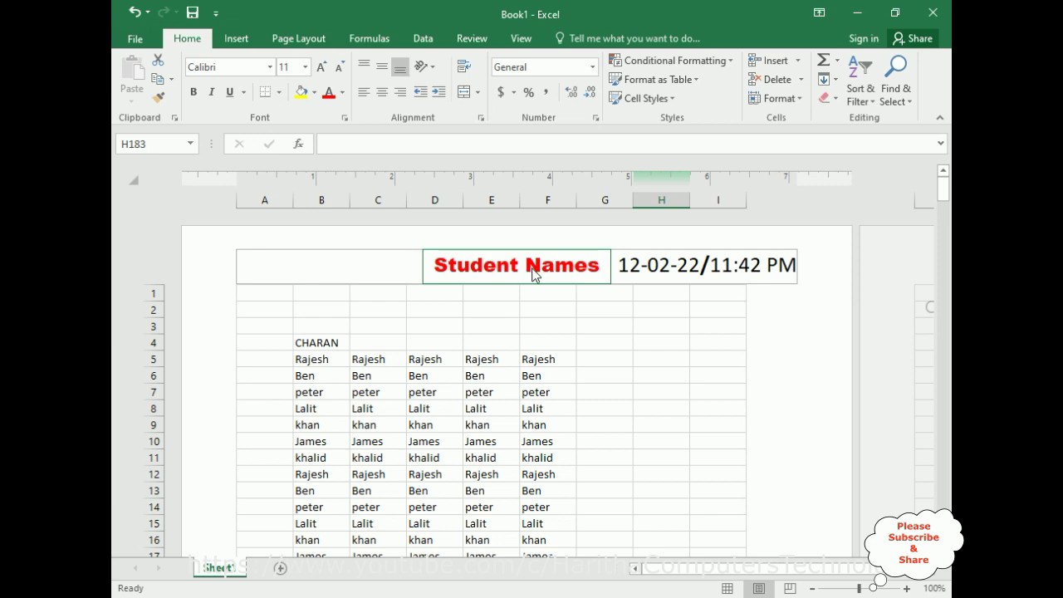
drag(947, 198, 945, 191)
click(274, 263)
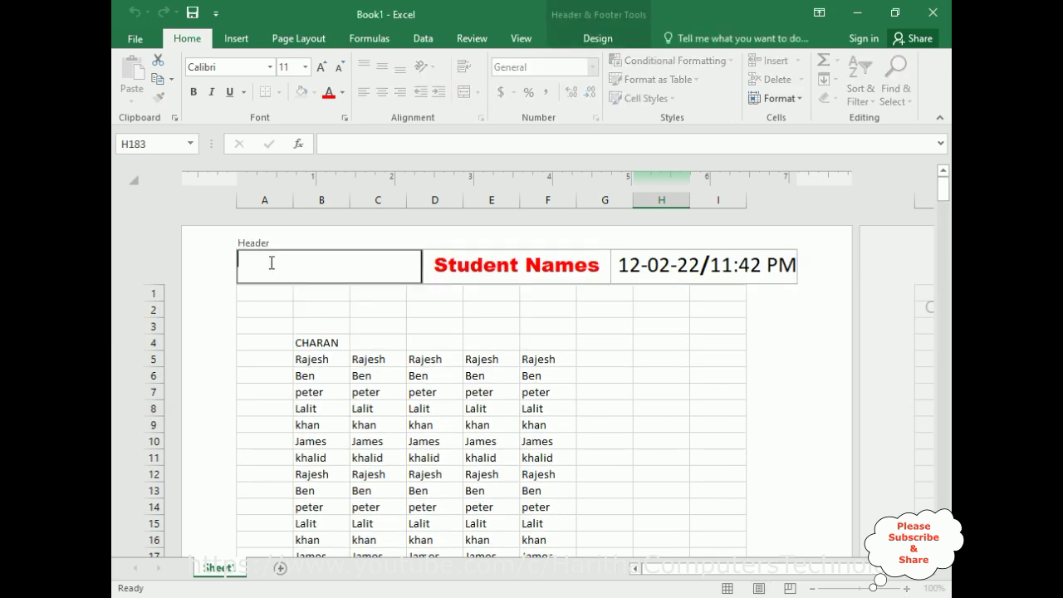
click(598, 38)
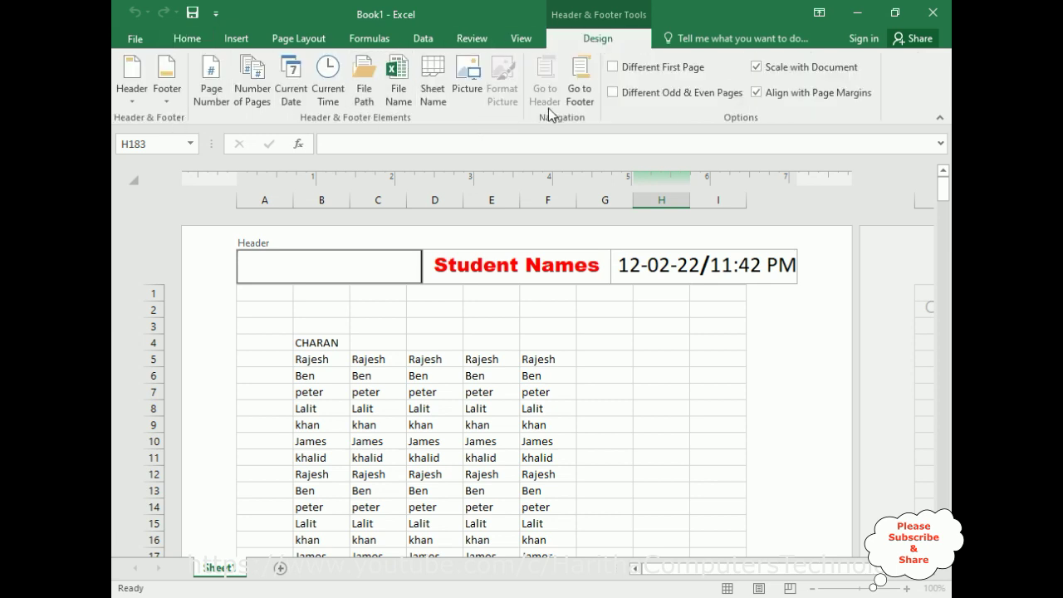
click(466, 81)
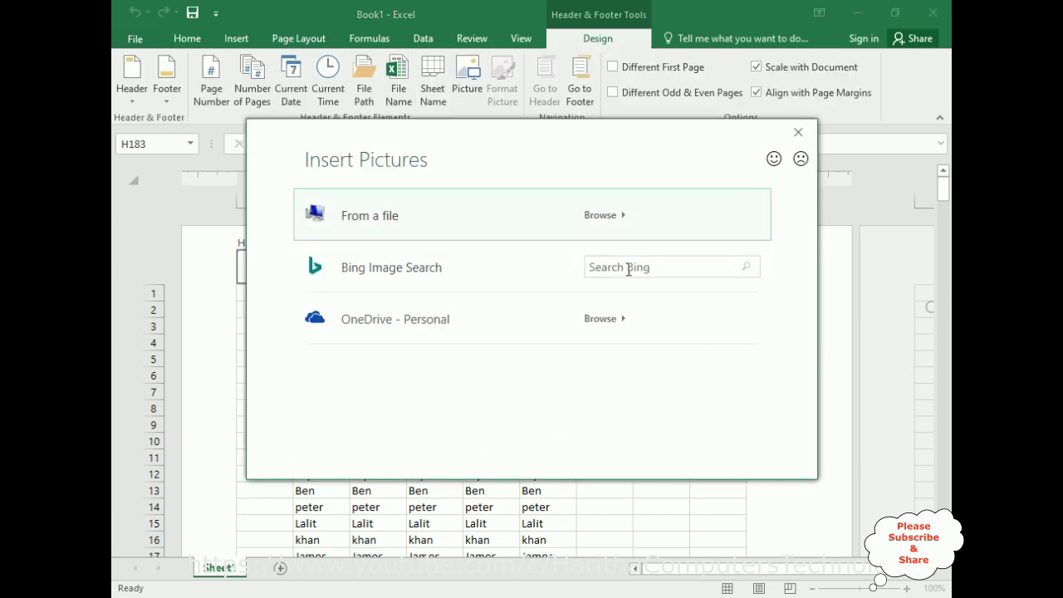
click(798, 132)
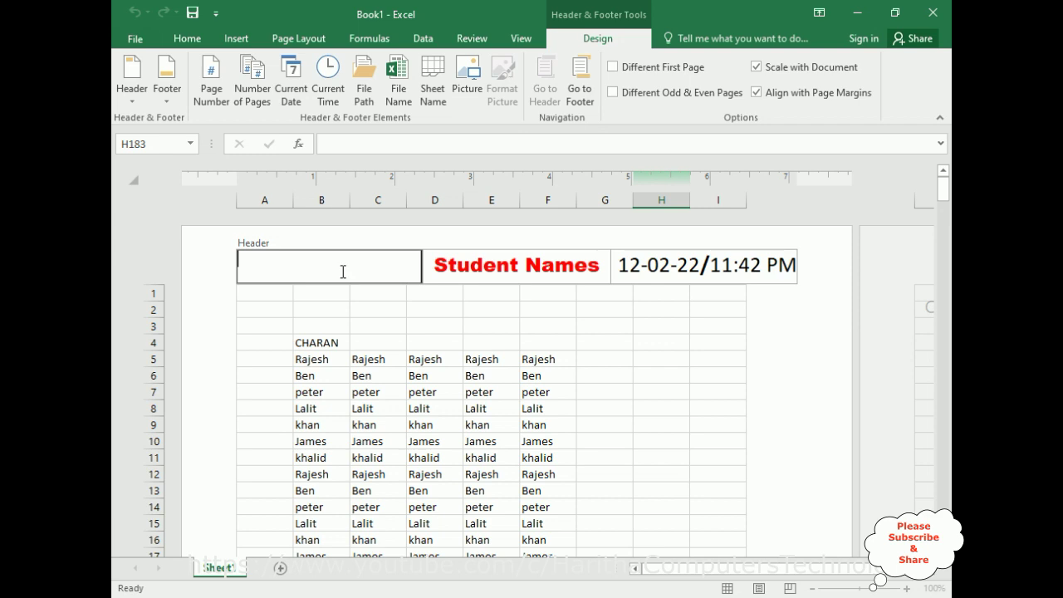
click(447, 406)
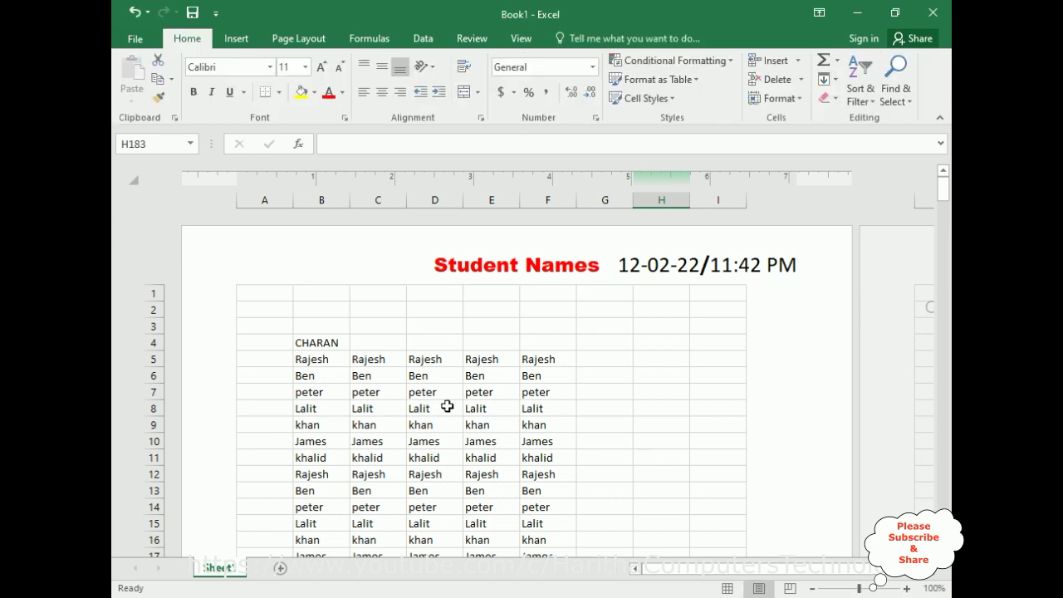